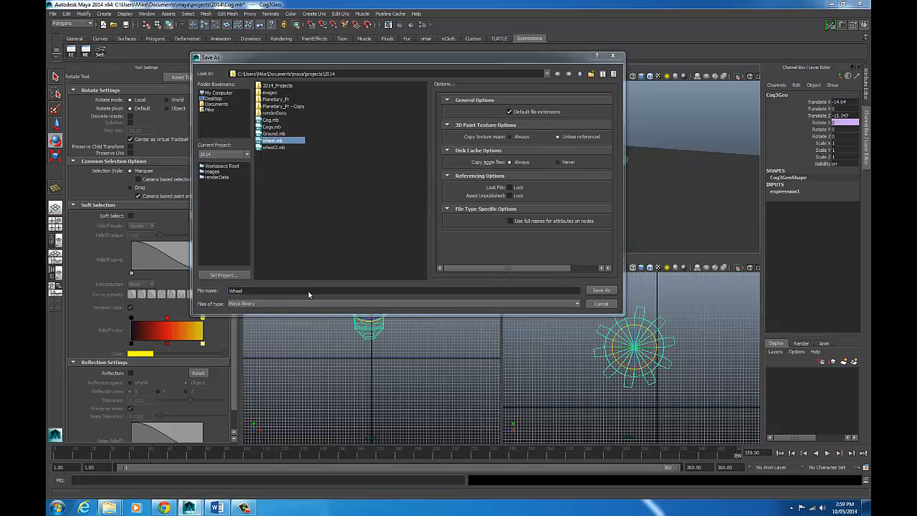
Step: Save the scene as Wheel2 in the 2014 project folder, replacing the existing file of that name
key(Return)
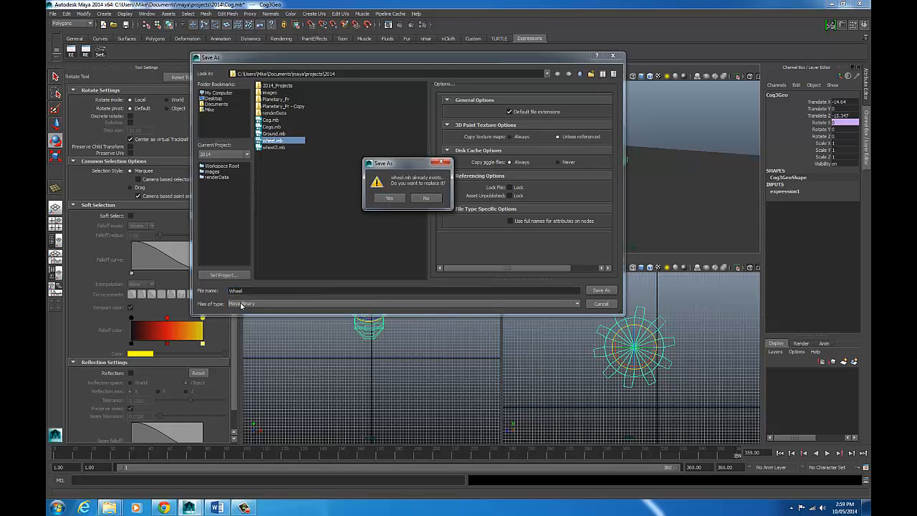
click(426, 198)
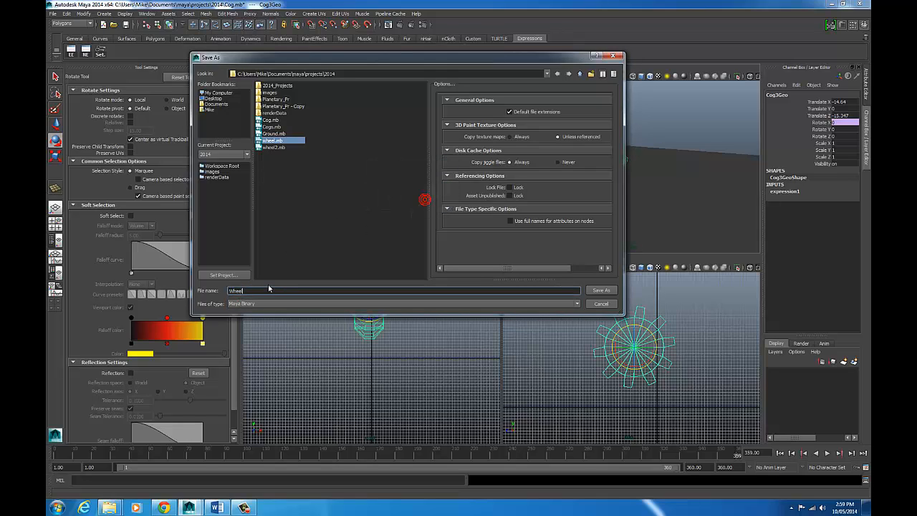
text(2)
key(Return)
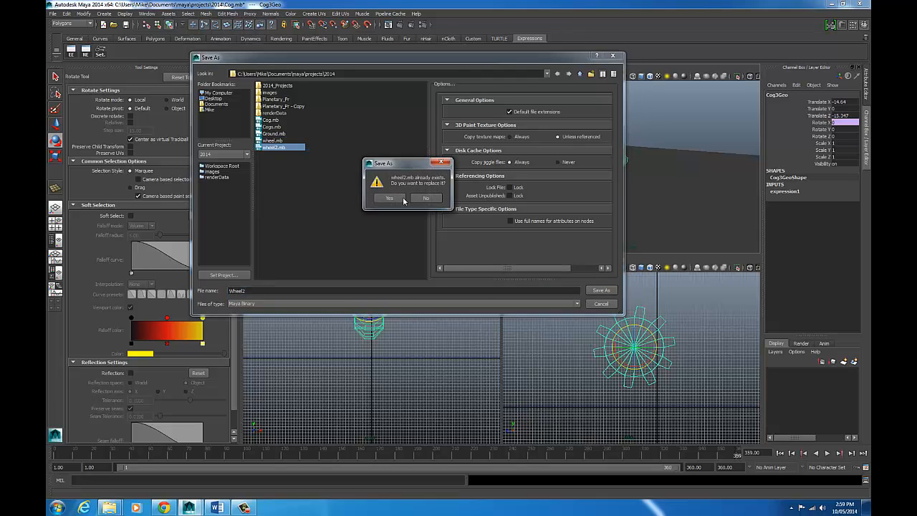
click(401, 198)
Step: Duplicate the cog wheel, move the copy aside to about 7.2 in Translate X, and delete the original
alt+drag(606, 188, 609, 237)
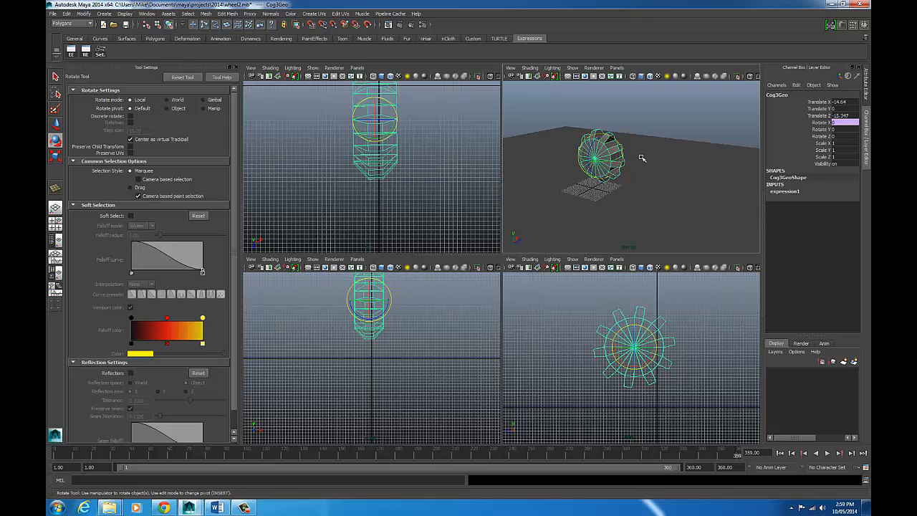
alt+drag(645, 188, 613, 194)
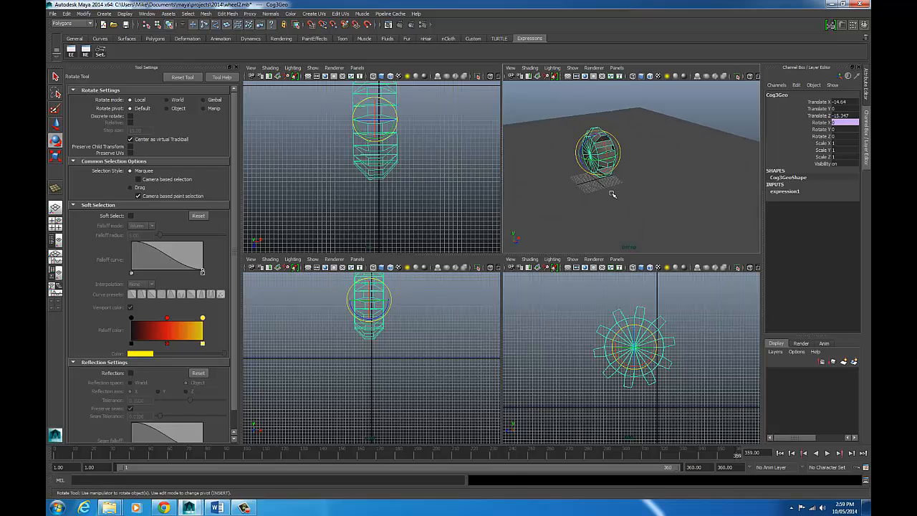
key(ctrl+d)
key(w)
drag(609, 149, 639, 169)
click(601, 153)
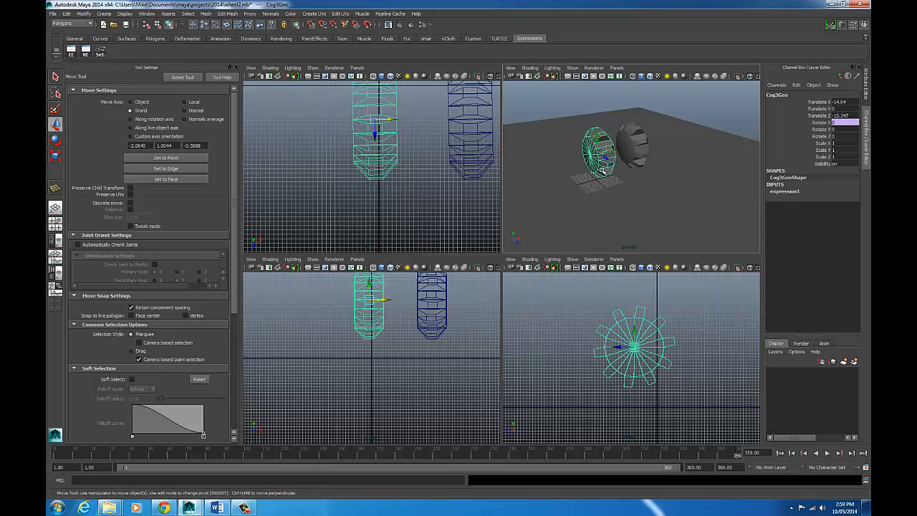
key(Delete)
Step: Move the duplicate wheel to about -13.6 in Translate X and lower it to about -6.4 in Translate Y, resting on the grid
click(639, 163)
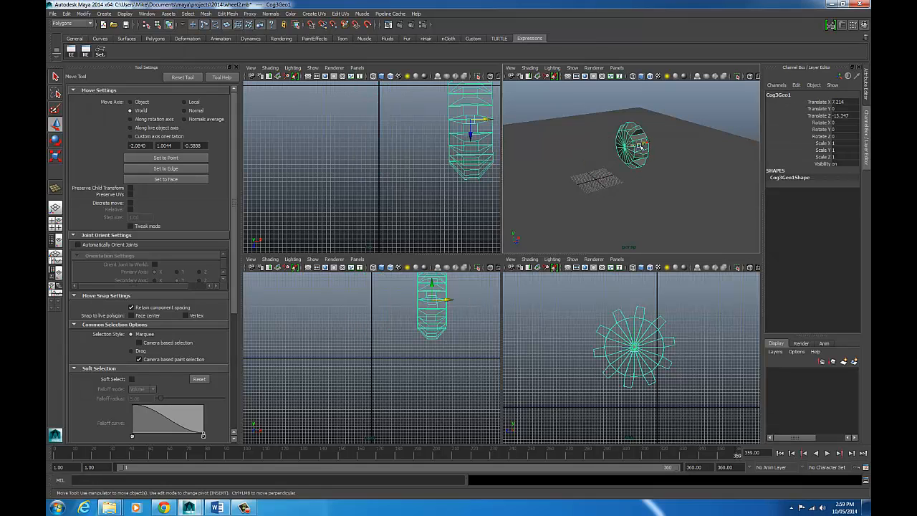
drag(641, 147, 620, 158)
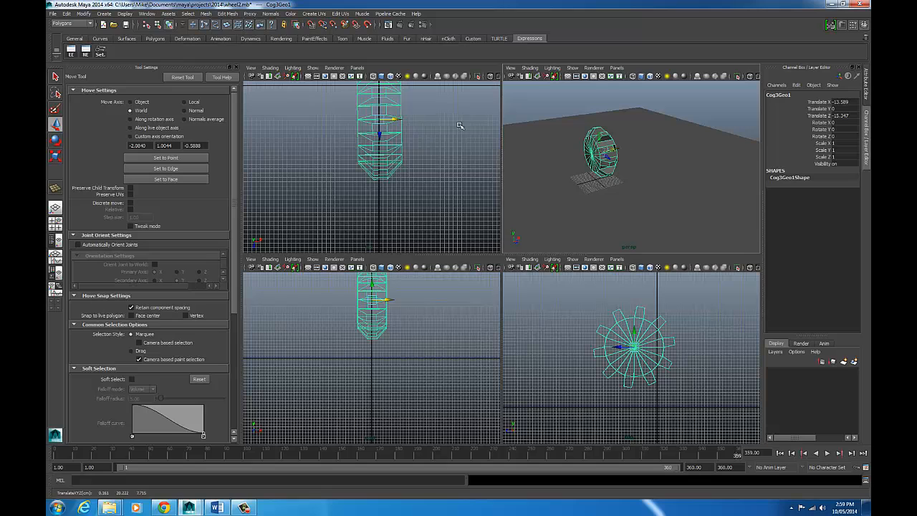
drag(635, 333, 636, 351)
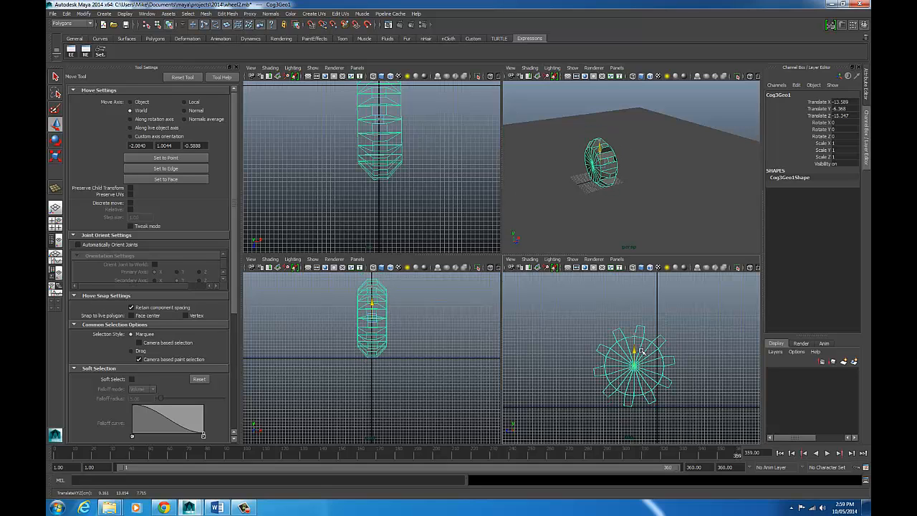
Step: Rotate the wheel about 9.5 degrees around X to stand on a tooth and centre it at about -23 in Translate Z
key(space)
key(e)
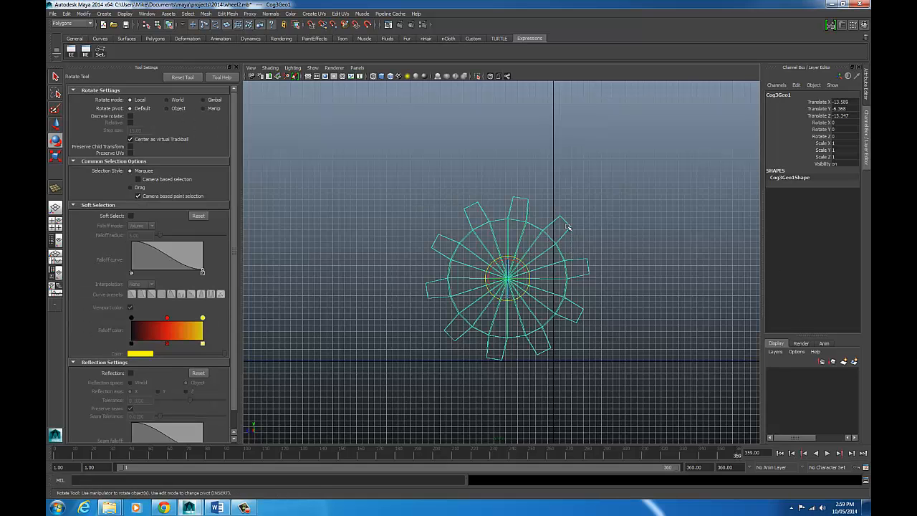
drag(521, 261, 523, 249)
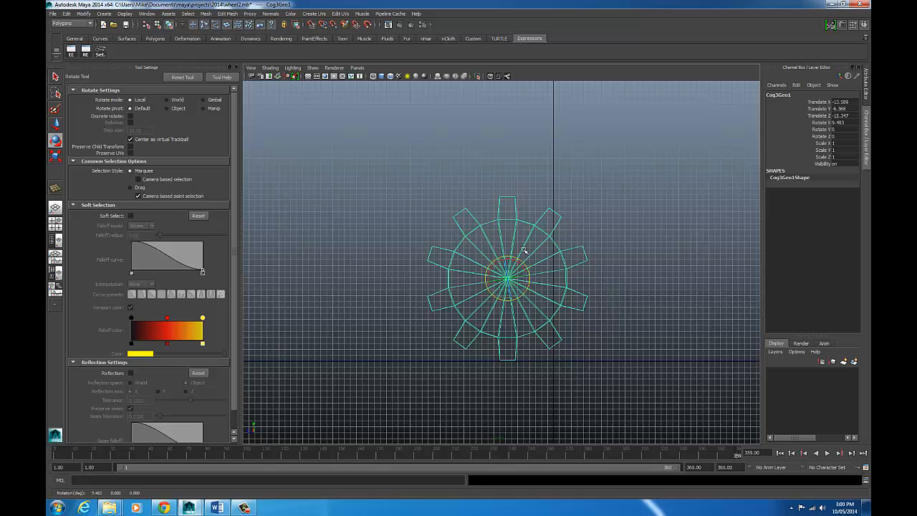
key(w)
drag(493, 279, 536, 276)
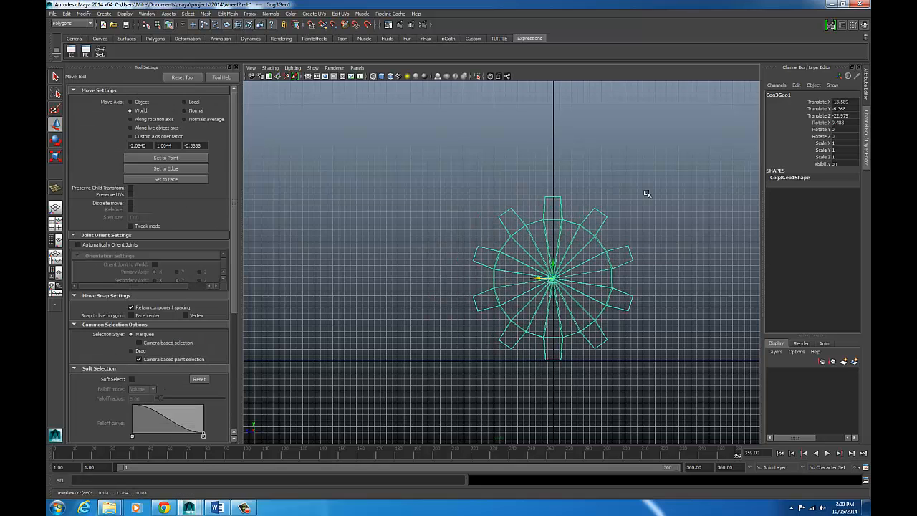
Step: Freeze the wheel's transformations and delete its construction history
key(space)
key(space)
alt+drag(561, 198, 548, 214)
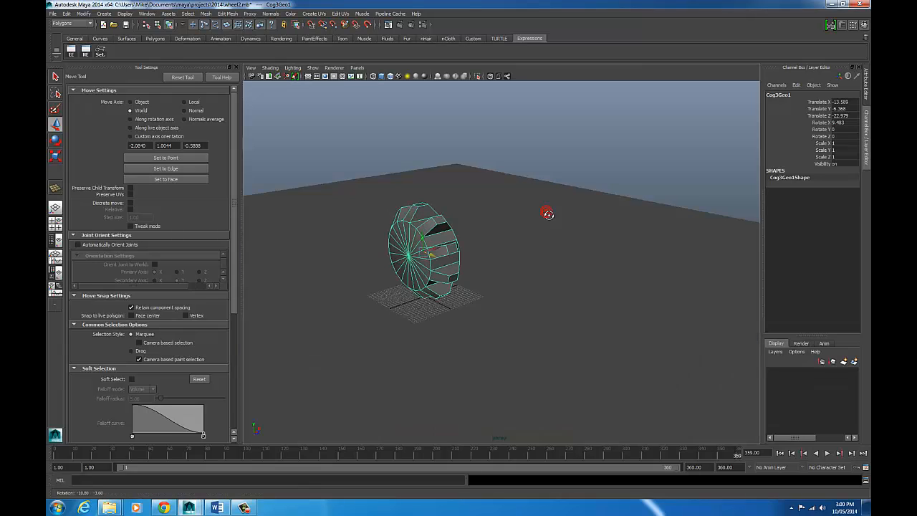
scroll(490, 220, up, 1)
alt+middle_drag(504, 214, 568, 198)
scroll(502, 221, up, 1)
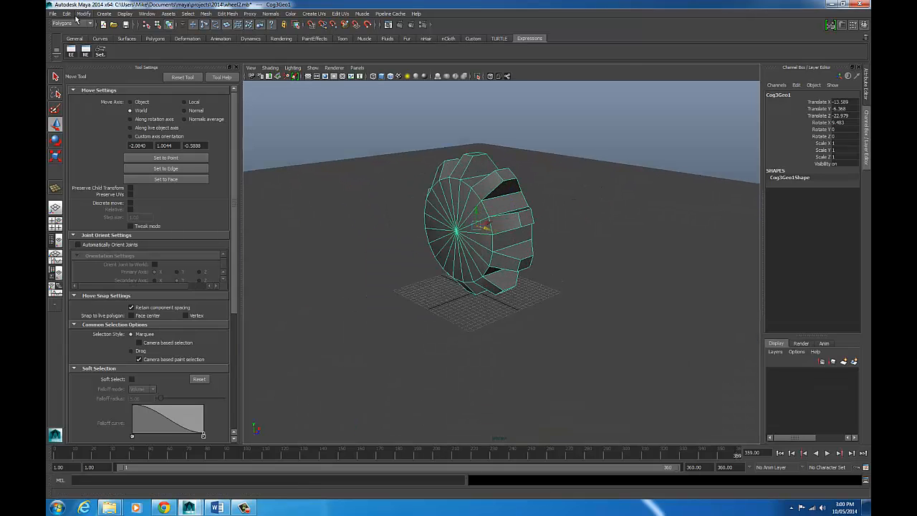
click(76, 16)
click(107, 43)
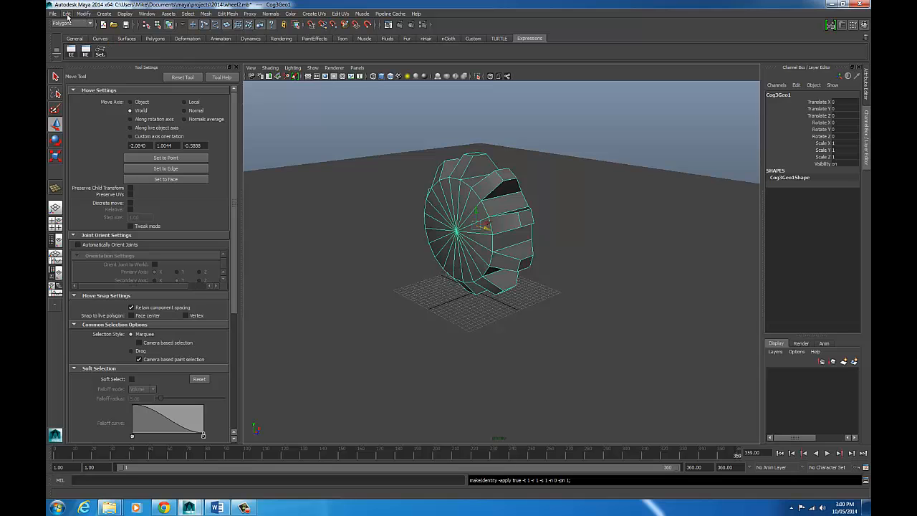
click(66, 14)
mouse_move(108, 108)
click(190, 116)
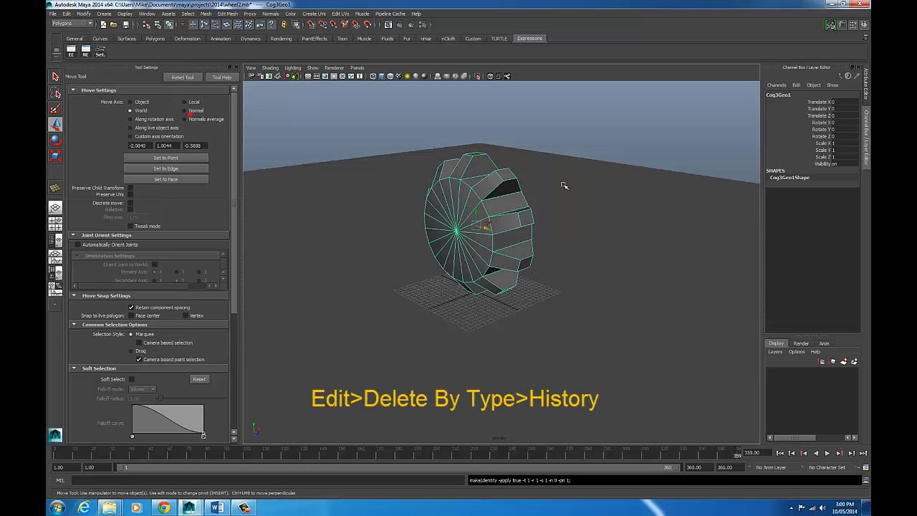
click(595, 133)
click(486, 203)
Step: Draw a closed linear CV curve shaped as a diamond, about 4 by 2 grid units, beside the wheel in the top view
alt+right_drag(548, 200, 454, 200)
alt+drag(453, 200, 515, 207)
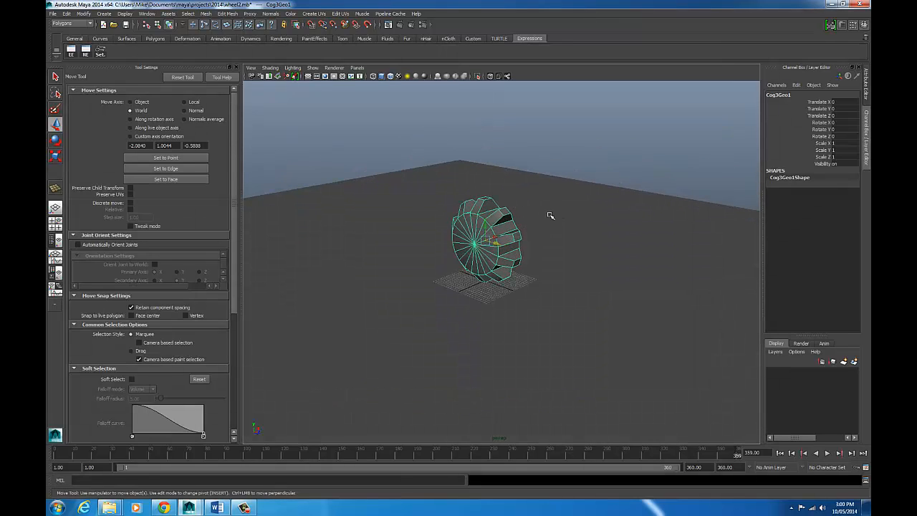
key(space)
key(space)
alt+middle_drag(507, 215, 510, 337)
alt+right_drag(354, 254, 569, 256)
alt+middle_drag(412, 243, 580, 256)
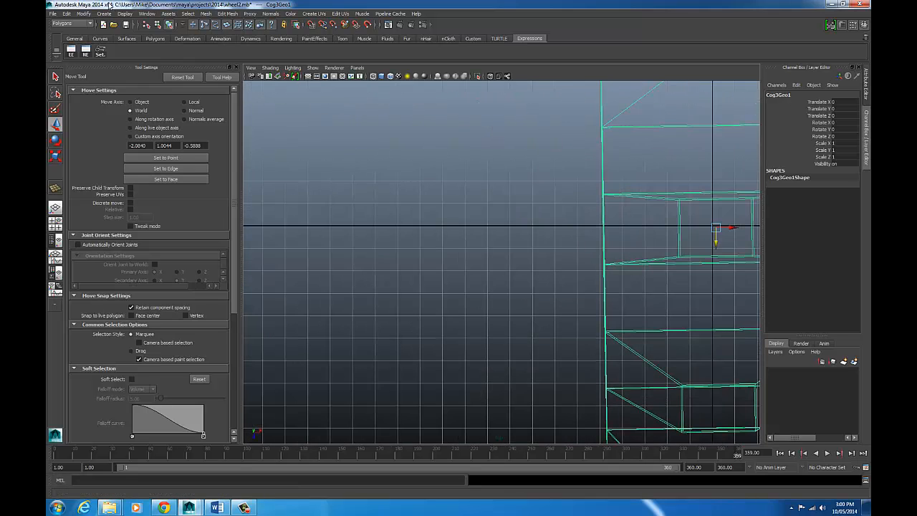
click(104, 13)
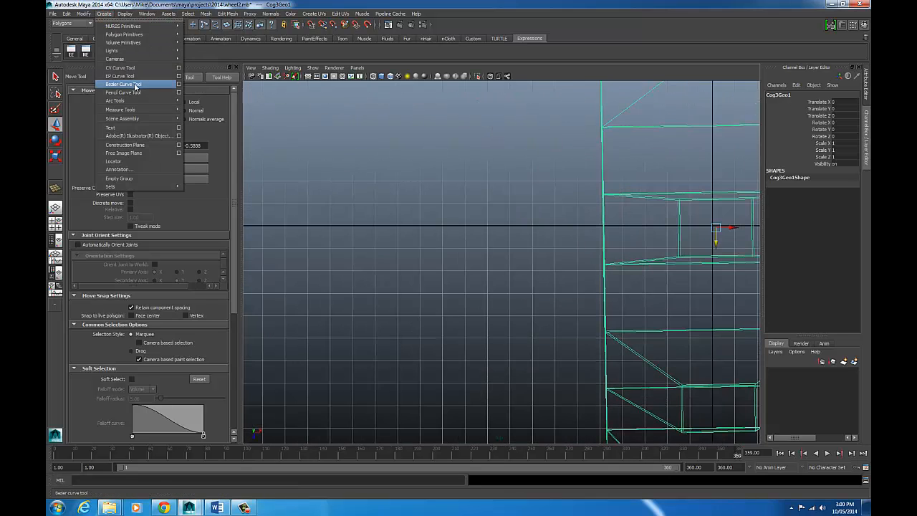
click(179, 67)
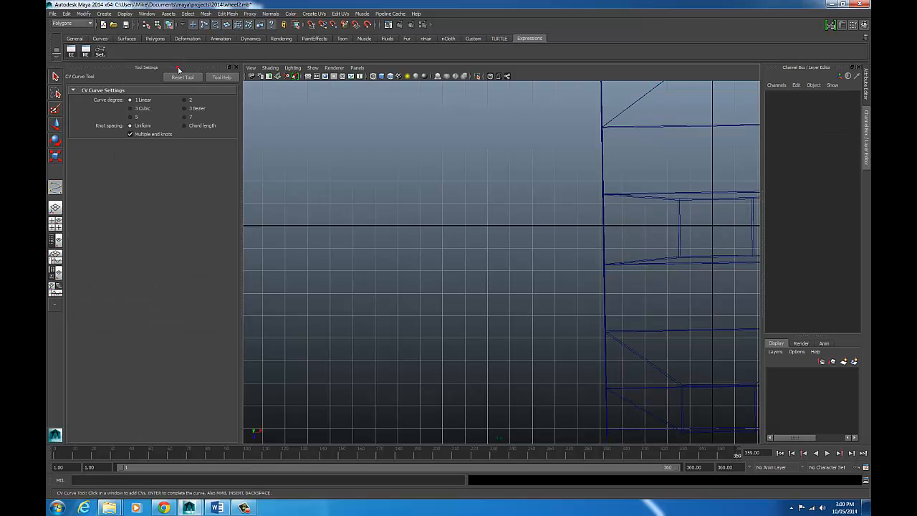
click(351, 226)
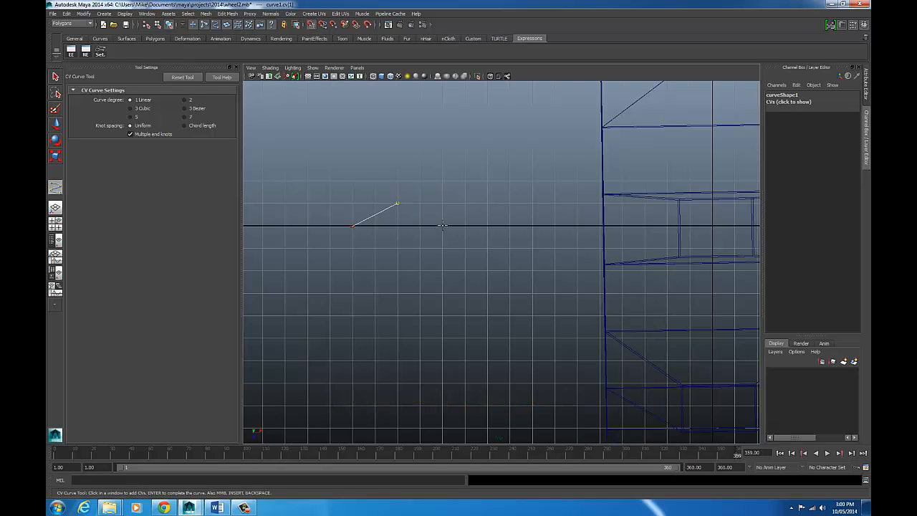
click(443, 225)
click(399, 249)
key(w)
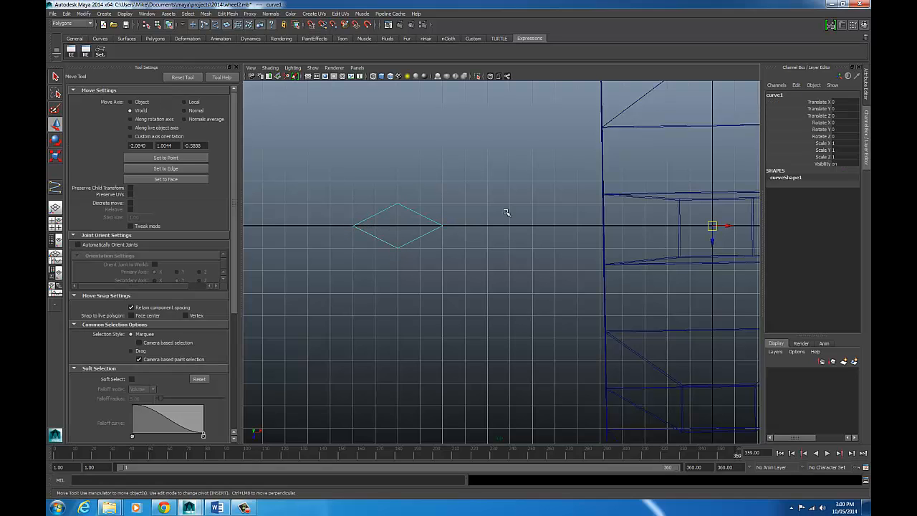
Step: Center the diamond curve's pivot and rotate the curve about -89 degrees around Y
click(84, 14)
click(101, 91)
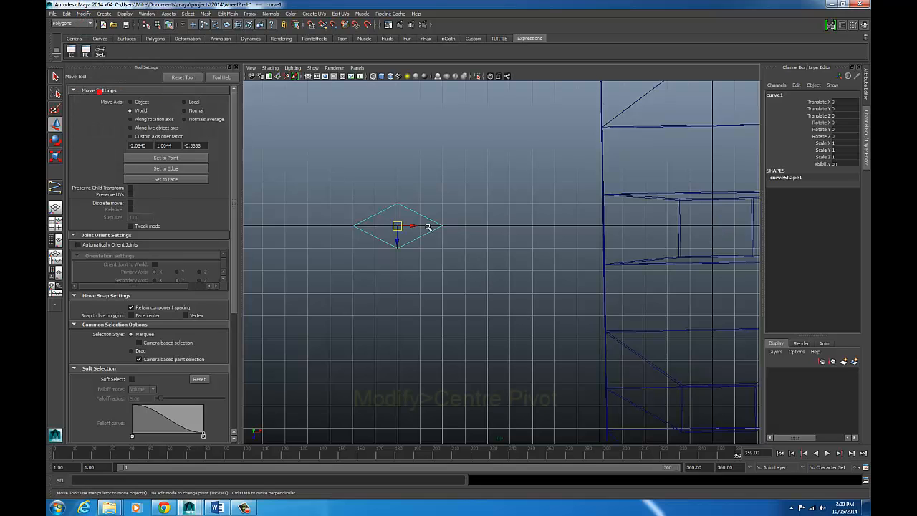
key(e)
drag(412, 213, 430, 227)
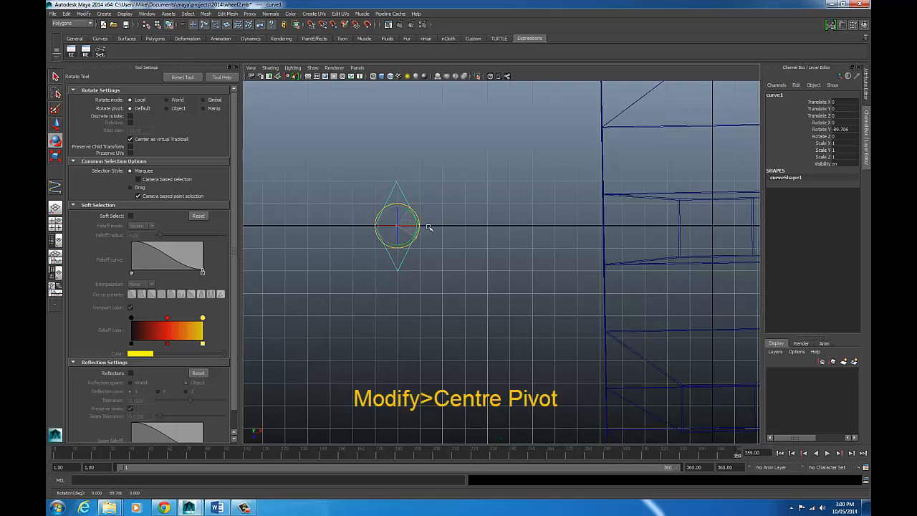
Step: Move the diamond curve along X onto the wheel's centre, at about 14 in Translate X
alt+right_drag(510, 188, 286, 188)
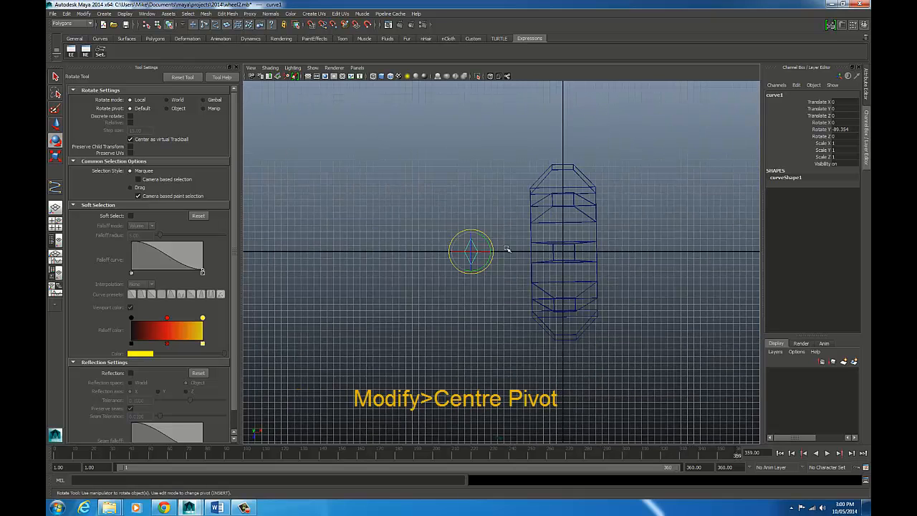
key(w)
drag(485, 251, 576, 250)
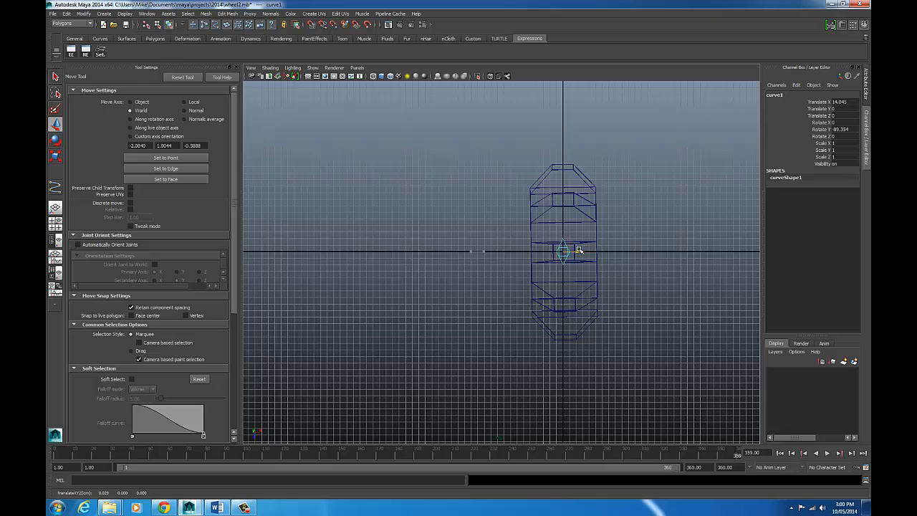
Step: Scale the diamond curve uniformly to about 7.3 so it extends past the wheel's outline
alt+right_drag(474, 206, 518, 245)
alt+right_drag(366, 193, 428, 239)
alt+middle_drag(428, 239, 361, 246)
key(r)
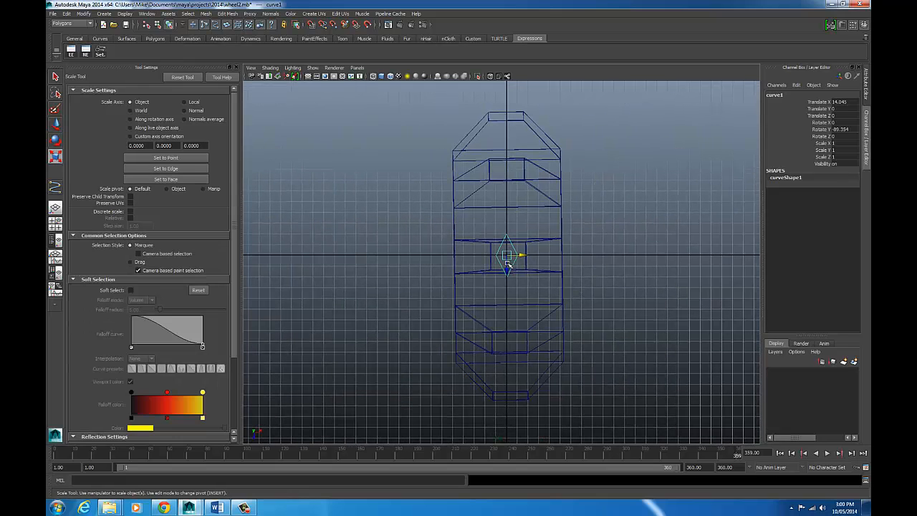
drag(507, 255, 743, 215)
drag(676, 231, 640, 221)
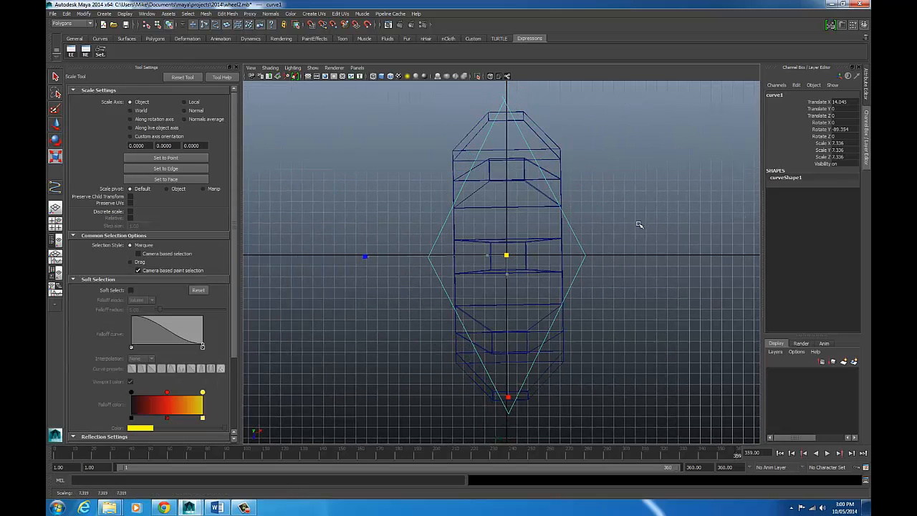
Step: Rotate the wheel about -0.97 degrees around Y to square it with the grid
click(502, 258)
key(e)
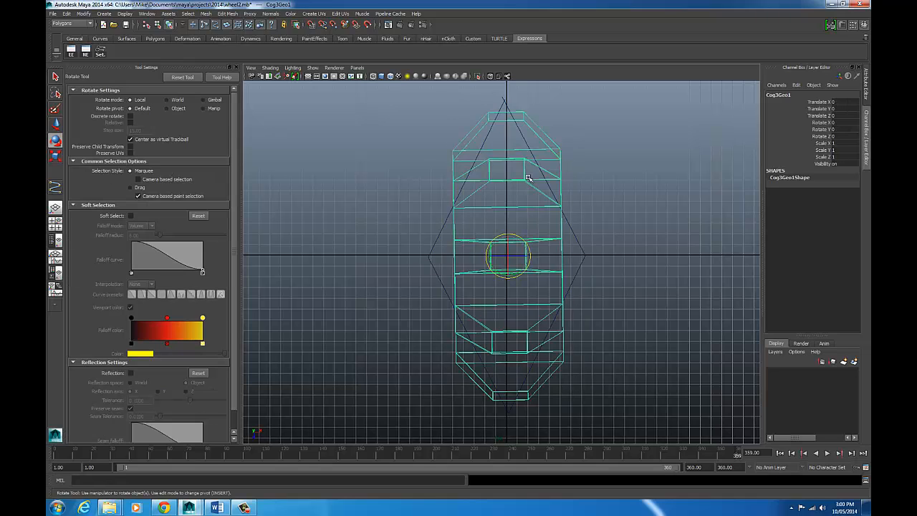
drag(516, 235, 516, 234)
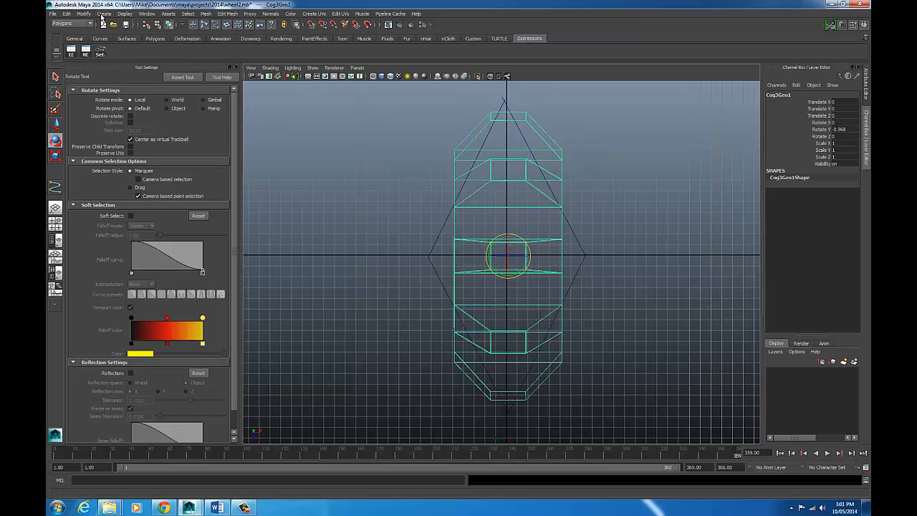
Step: Freeze the transformations of the wheel and of the diamond curve
click(103, 18)
click(579, 245)
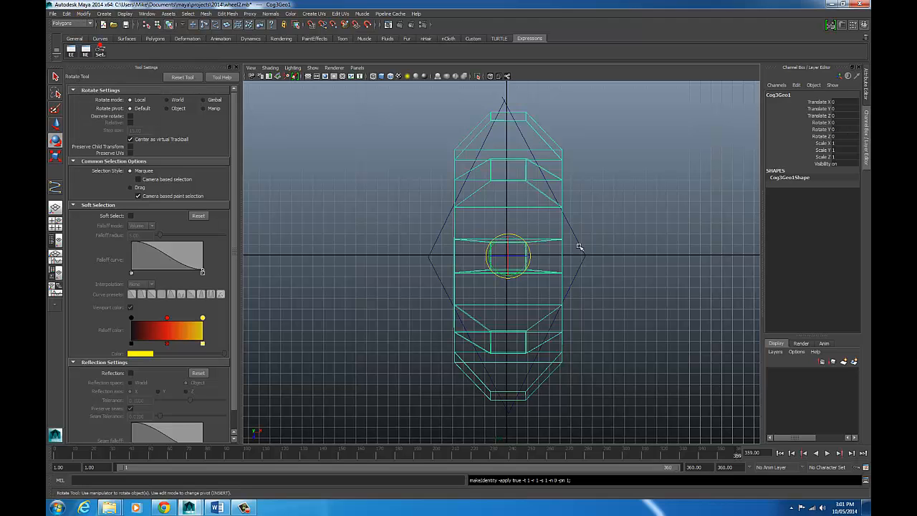
click(569, 229)
click(569, 228)
click(83, 14)
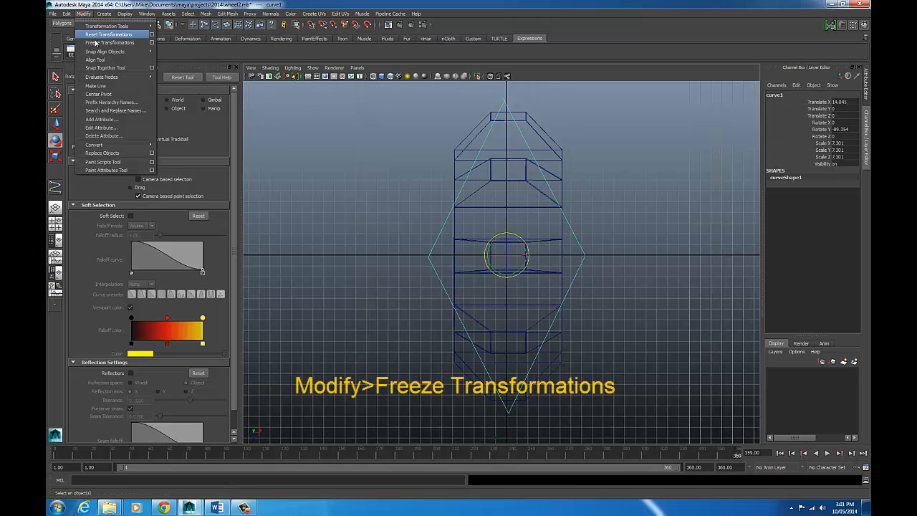
click(86, 43)
Step: Raise the diamond curve along Y to just above the wheel in the perspective view and freeze its transformations
key(space)
key(space)
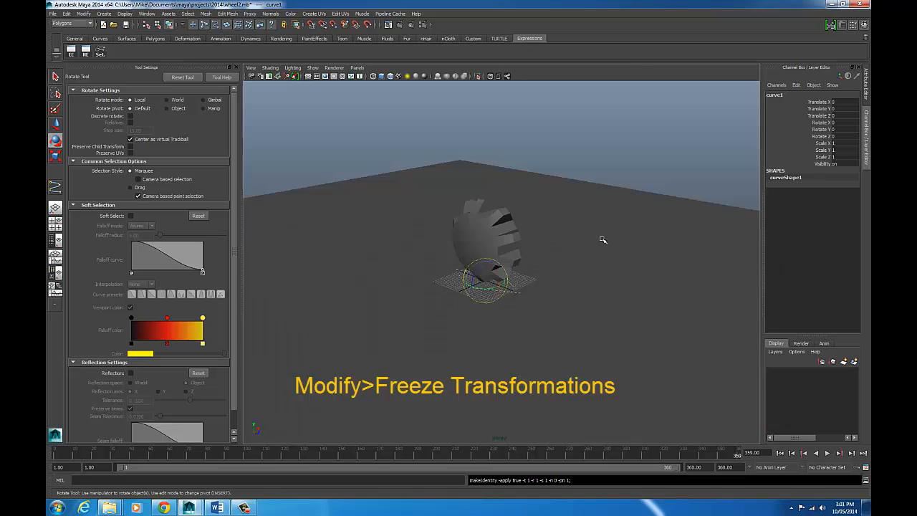
key(w)
drag(484, 266, 484, 180)
click(83, 13)
click(106, 43)
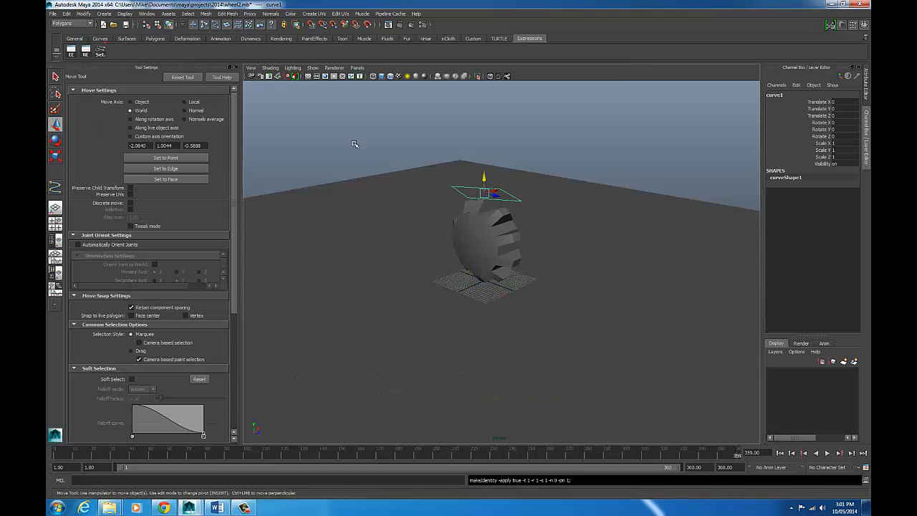
alt+drag(531, 254, 520, 258)
click(511, 252)
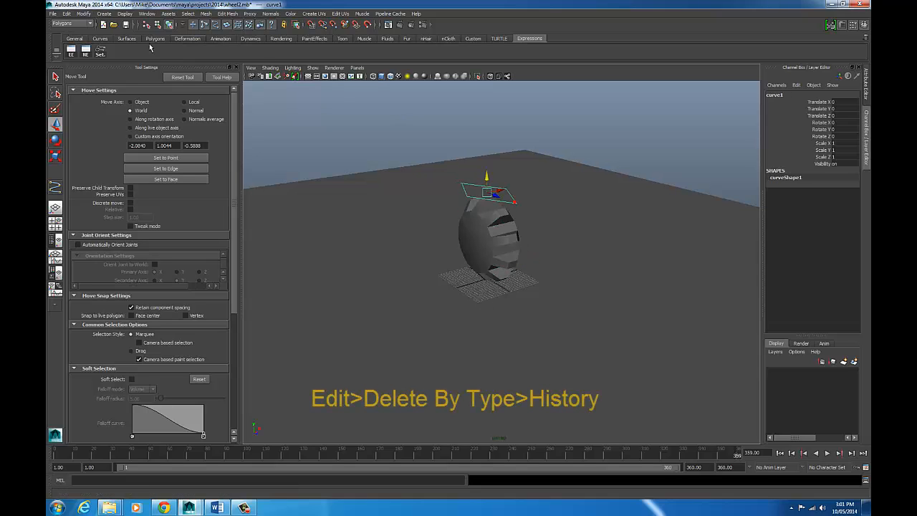
Step: Delete all construction history in the scene and rename the wheel mesh as WheelGeo
click(65, 14)
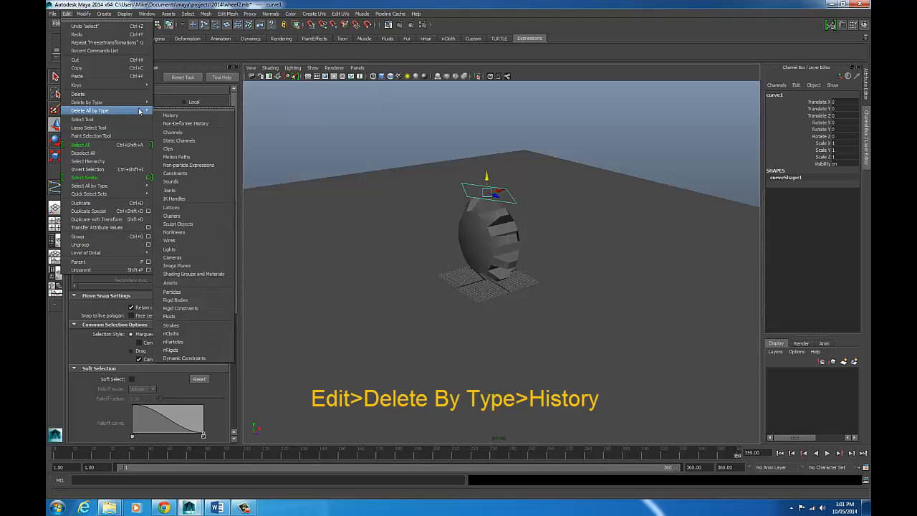
click(176, 114)
click(487, 231)
click(792, 96)
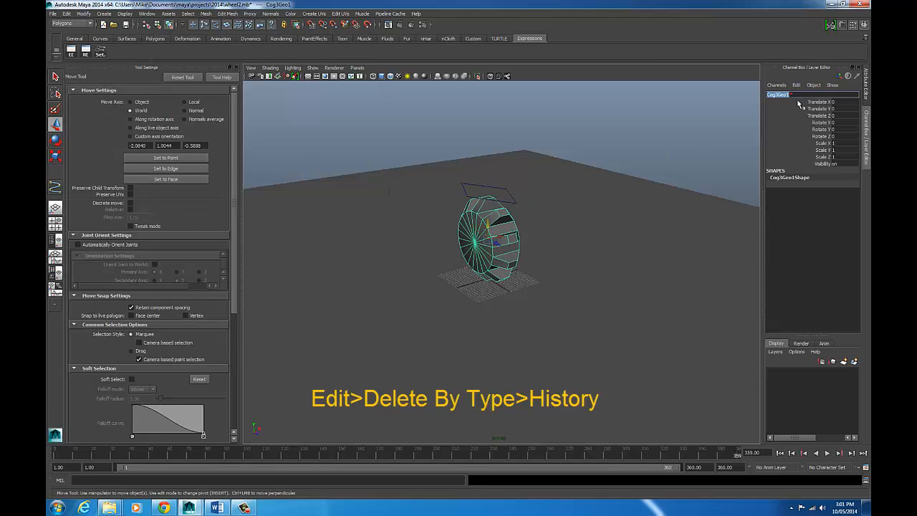
text(WheelGeo)
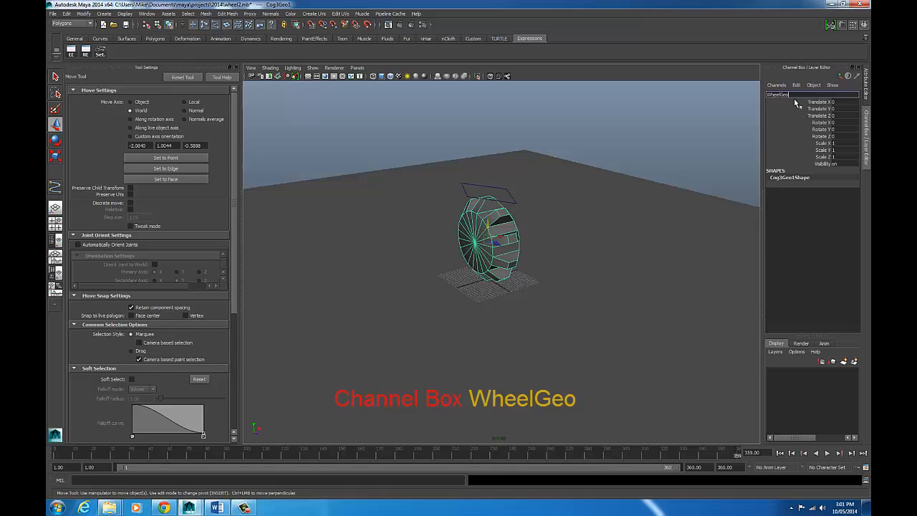
key(Return)
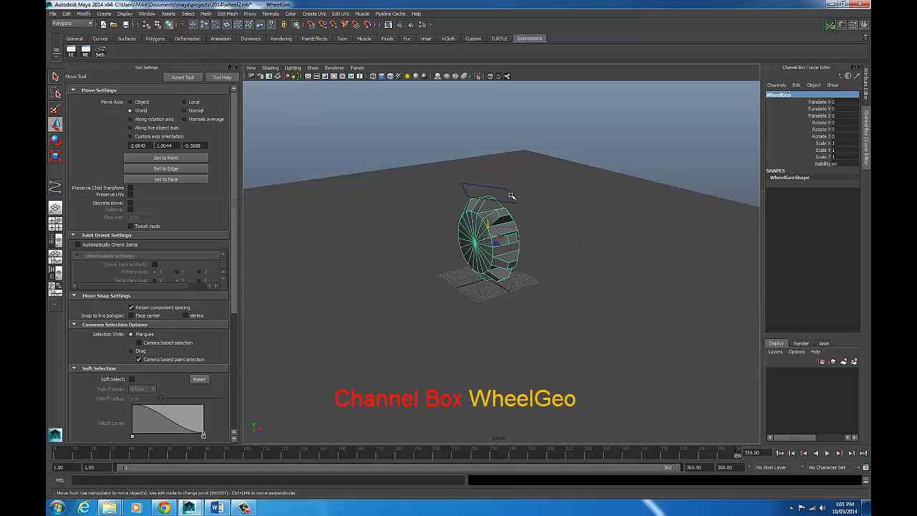
Step: Rename the diamond curve above the wheel as WheelCTRL
click(510, 197)
click(785, 95)
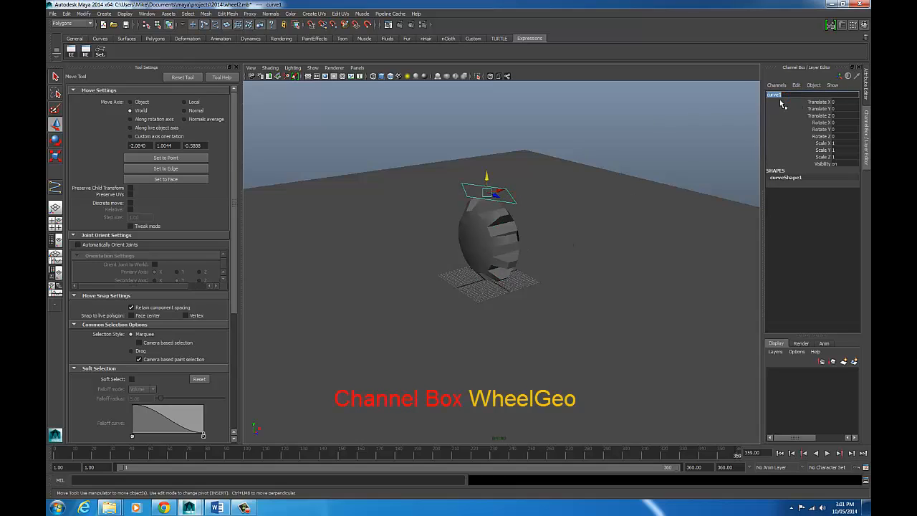
text(Wheel)
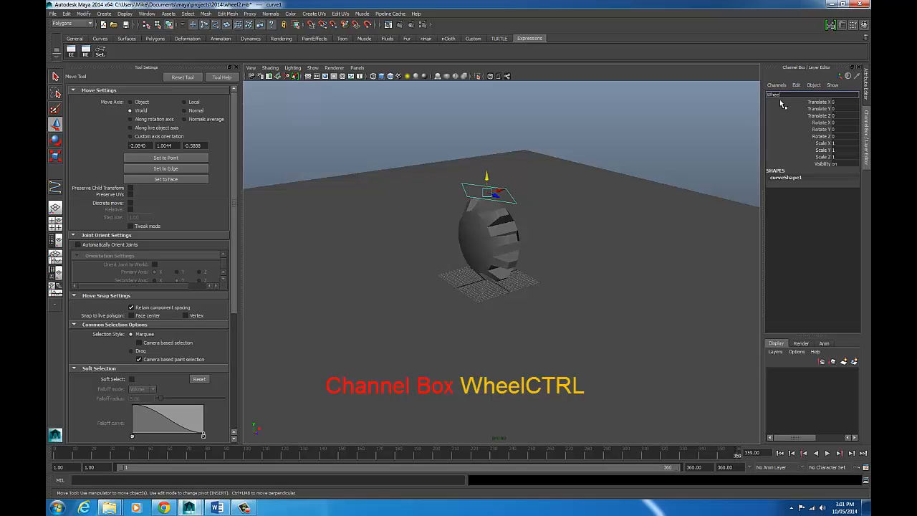
text(CTRL)
key(Return)
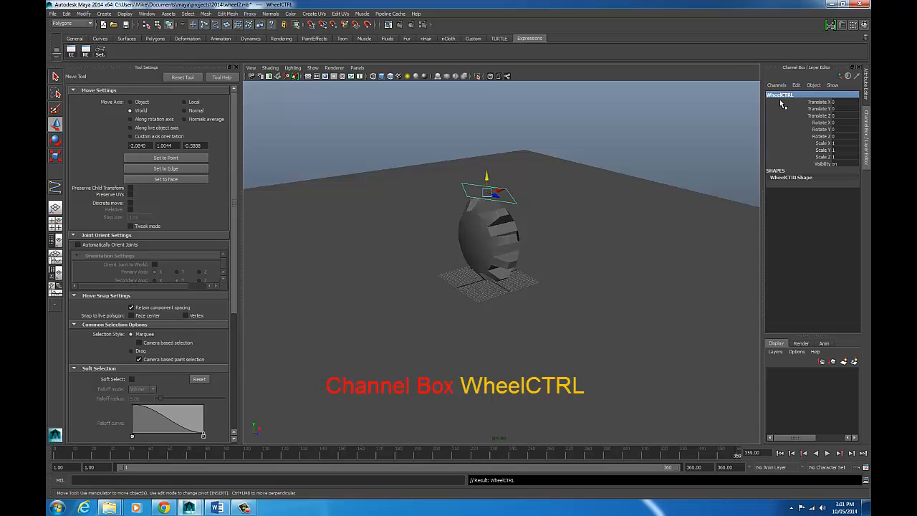
Step: Try sliding the diamond curve along Z above the wheel, and undo the move
alt+drag(655, 189, 496, 210)
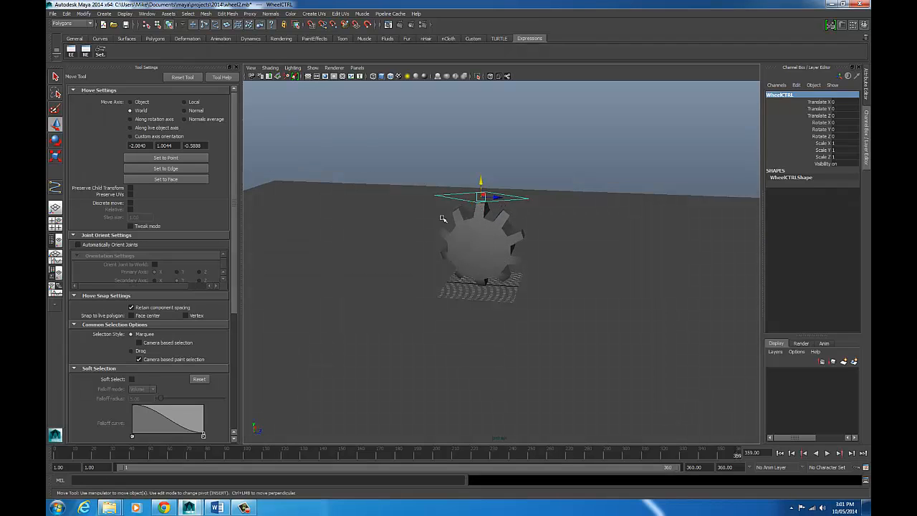
drag(520, 199, 495, 221)
key(ctrl+z)
scroll(528, 232, up, 2)
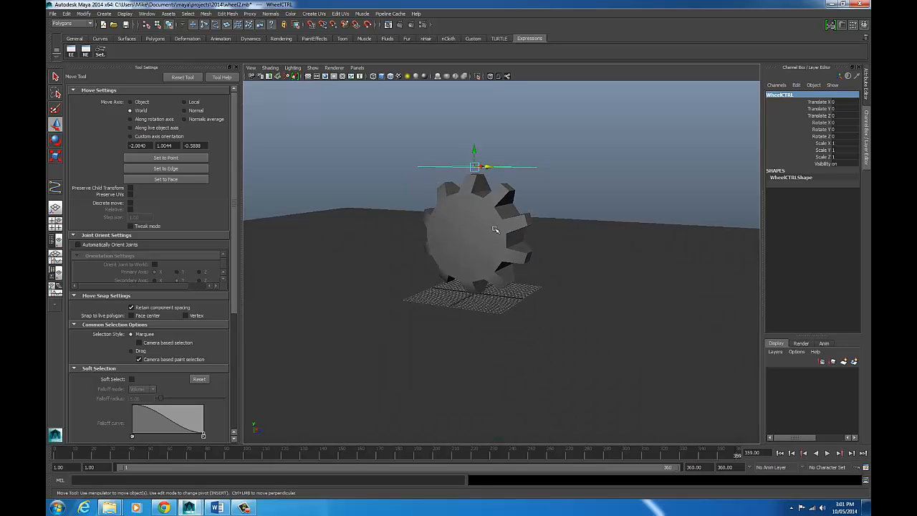
alt+drag(593, 211, 566, 223)
Step: Measure the wheel's diameter in the side view with the Distance Tool, from the bottom tooth's edge to the top tooth's edge
key(space)
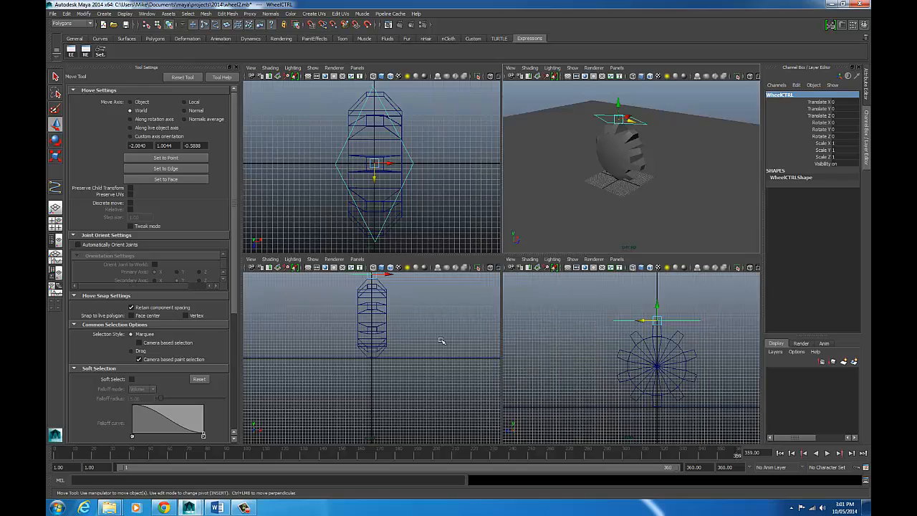
key(space)
key(space)
key(space)
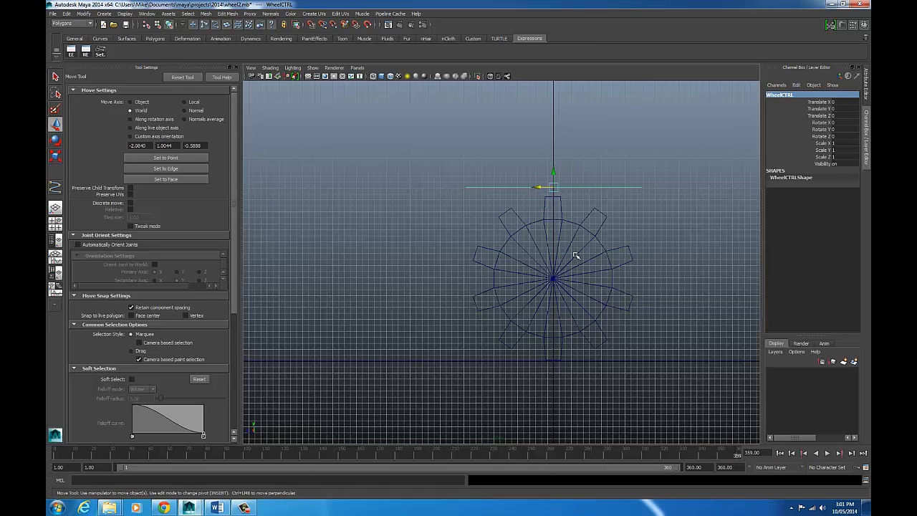
click(622, 143)
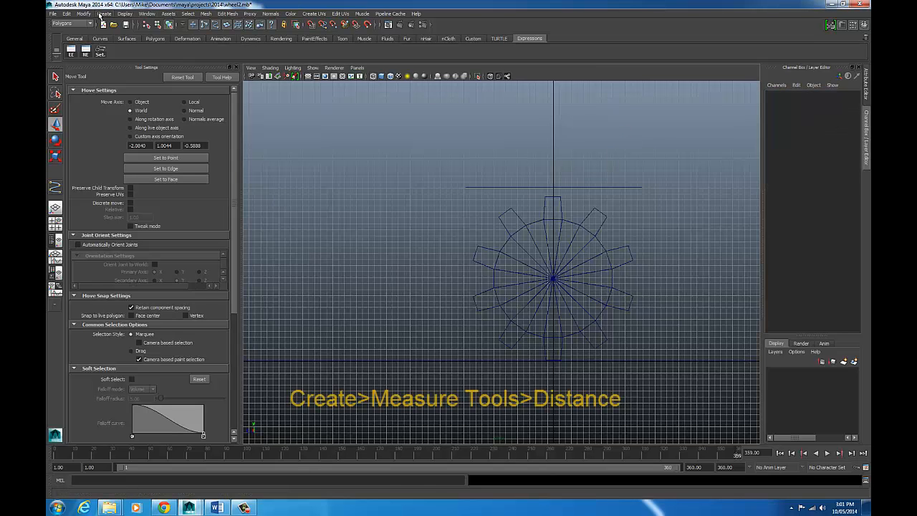
click(101, 16)
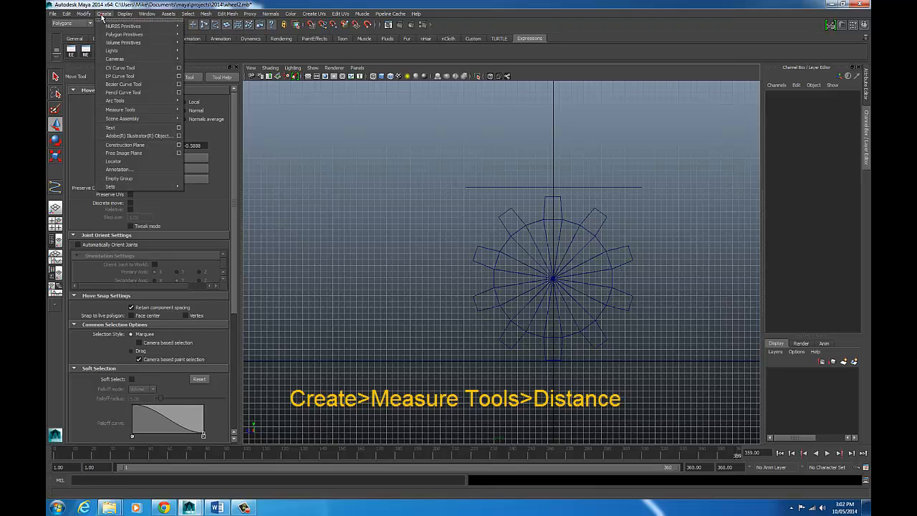
mouse_move(133, 109)
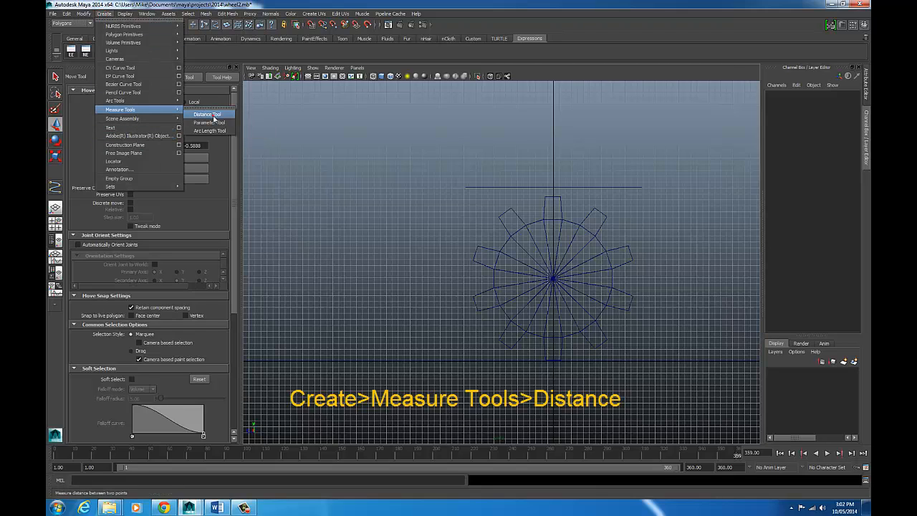
click(213, 115)
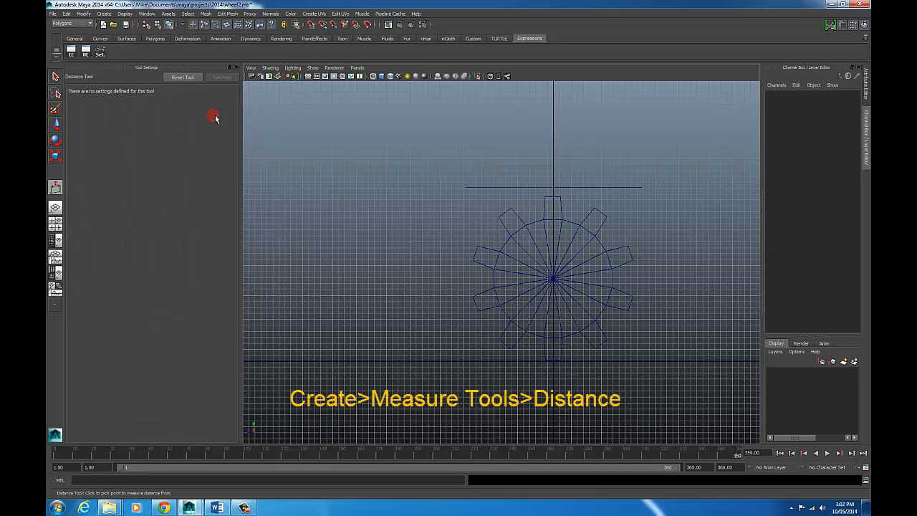
click(559, 360)
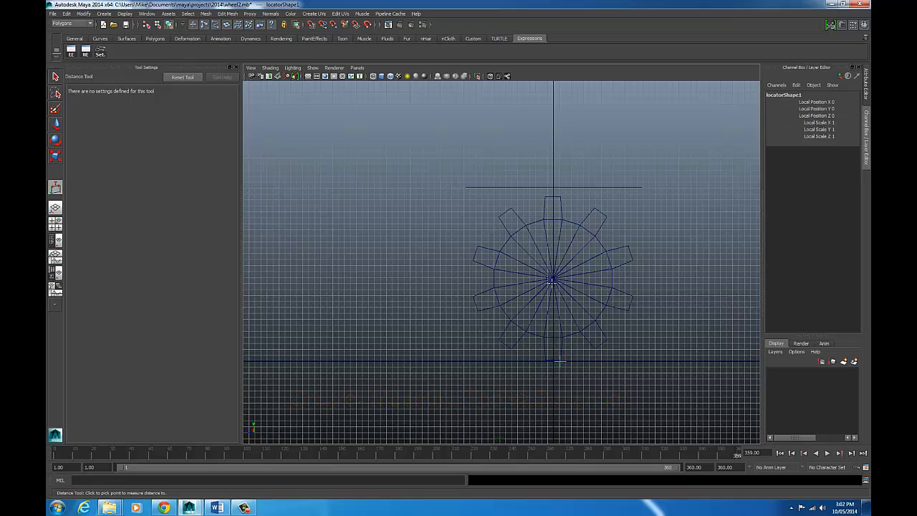
click(560, 194)
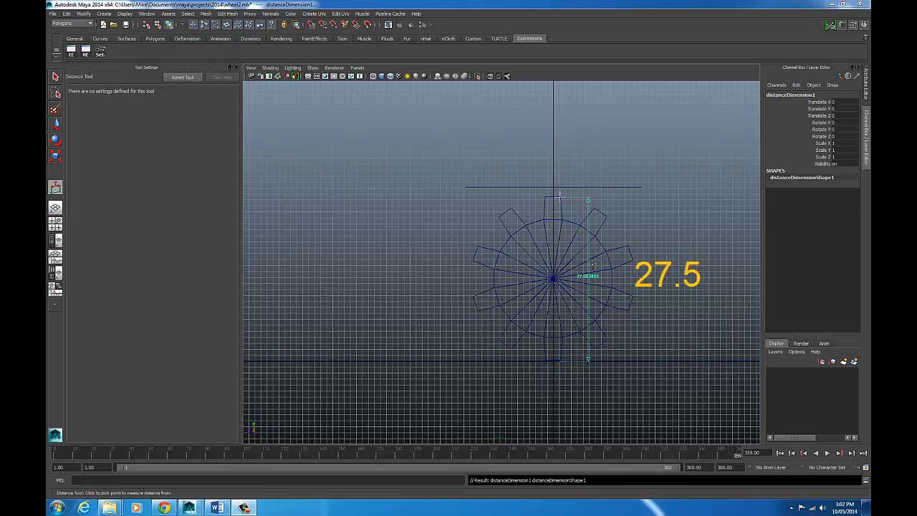
click(635, 256)
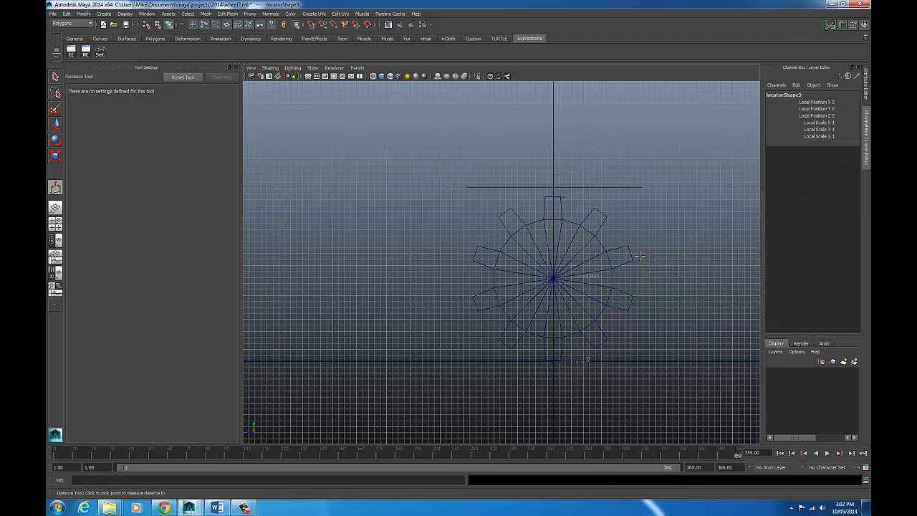
Step: Back in the perspective view, annotate the ground plane with the circumference calculation 3.14159265x27.5=86.39379
key(space)
key(space)
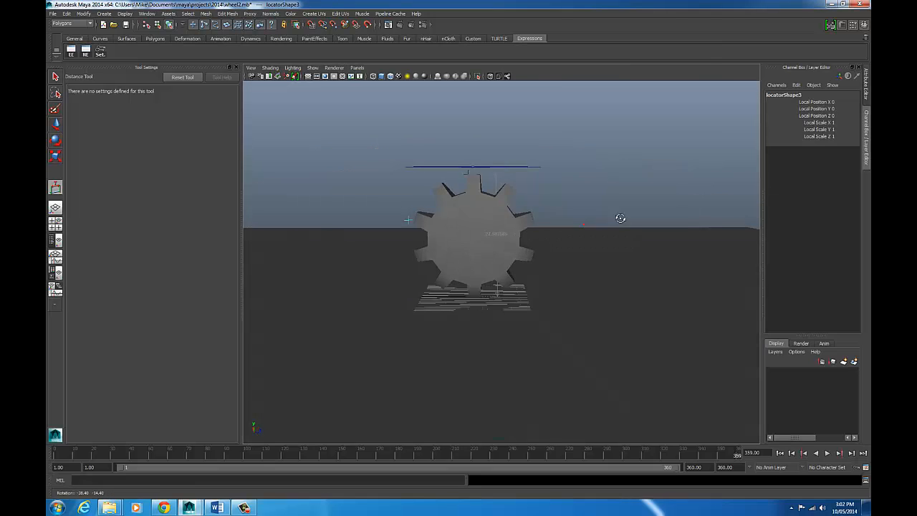
key(q)
alt+drag(416, 231, 544, 301)
click(363, 180)
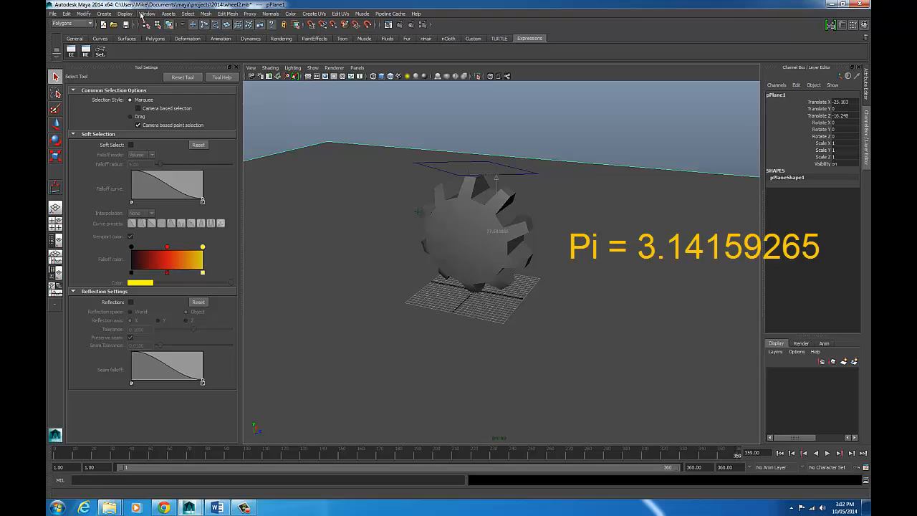
click(105, 13)
click(124, 172)
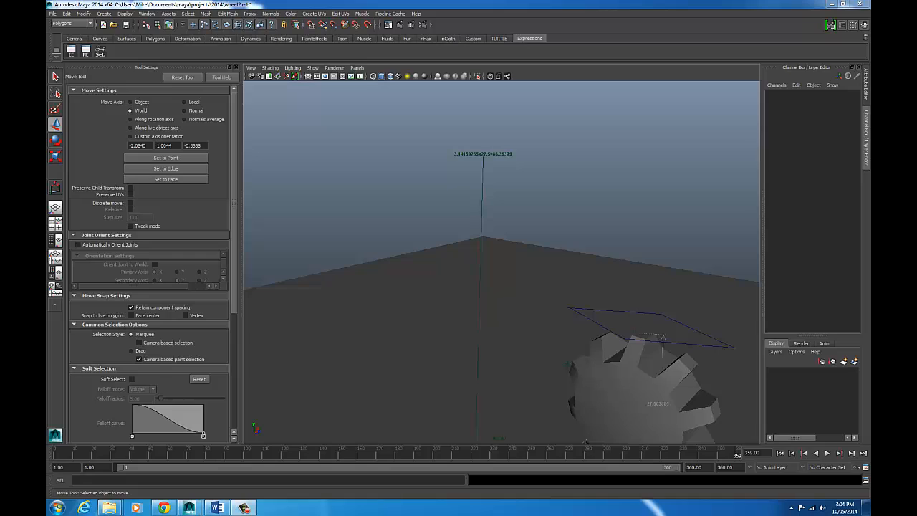
Step: Examine the circumference annotation and the wheel with its distance dimension in the perspective view from several angles
click(475, 153)
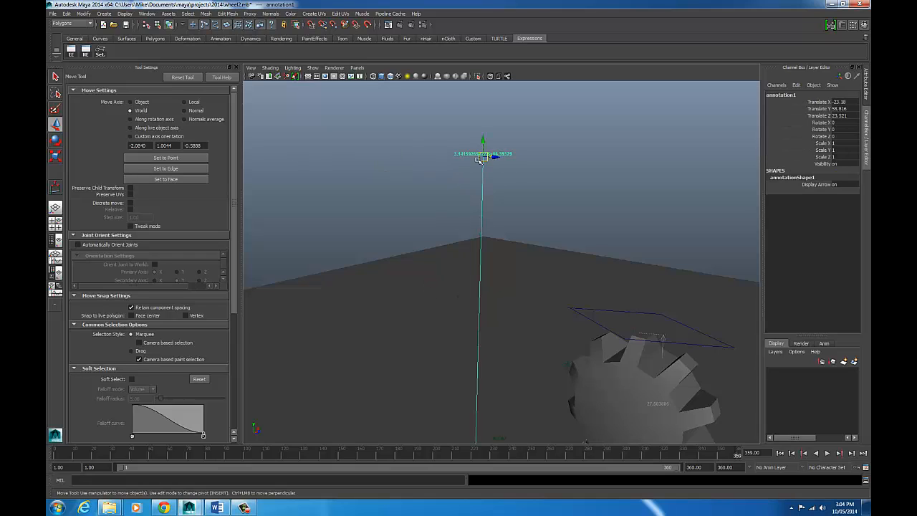
click(469, 182)
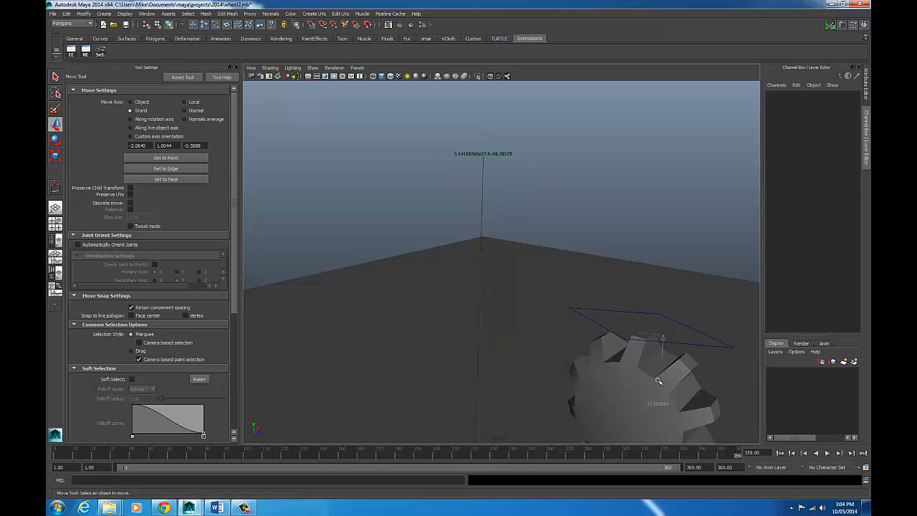
click(504, 155)
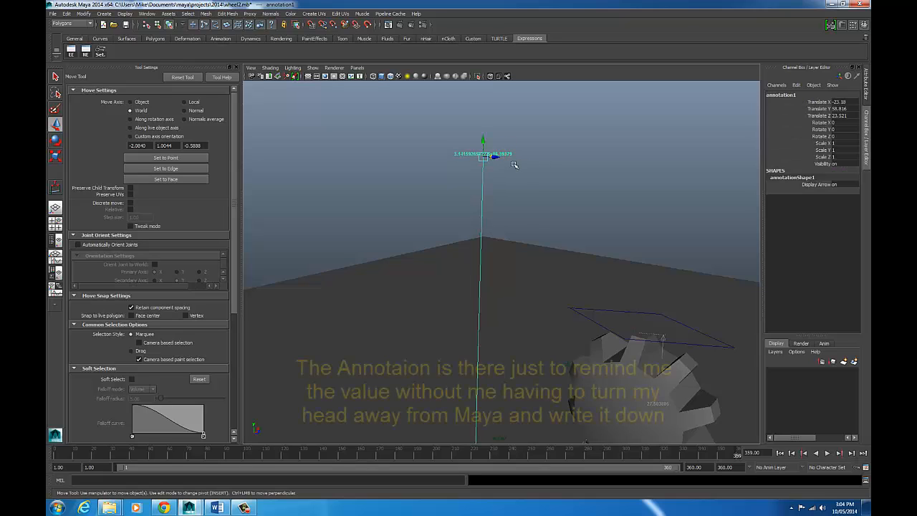
alt+right_drag(609, 260, 465, 254)
alt+middle_drag(482, 275, 431, 232)
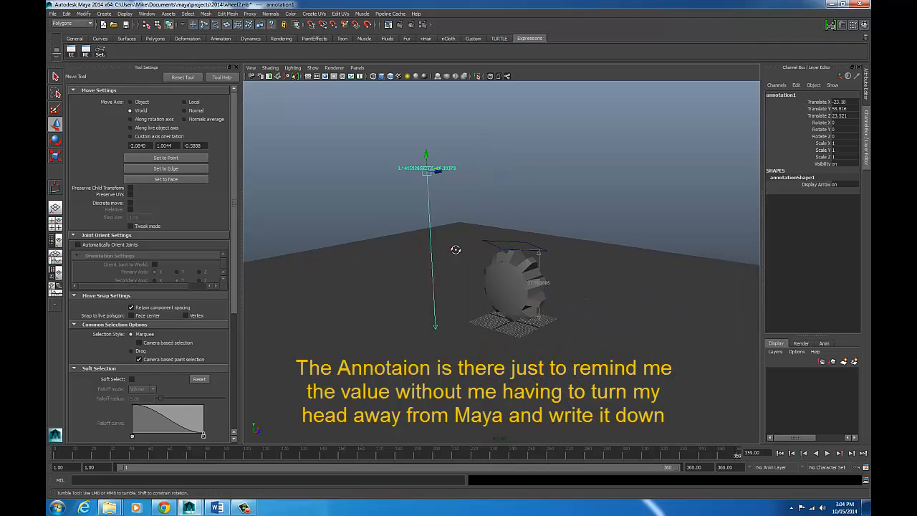
alt+drag(450, 249, 471, 144)
alt+right_drag(478, 248, 600, 253)
alt+drag(600, 254, 532, 279)
alt+right_drag(536, 279, 494, 270)
alt+drag(454, 274, 504, 275)
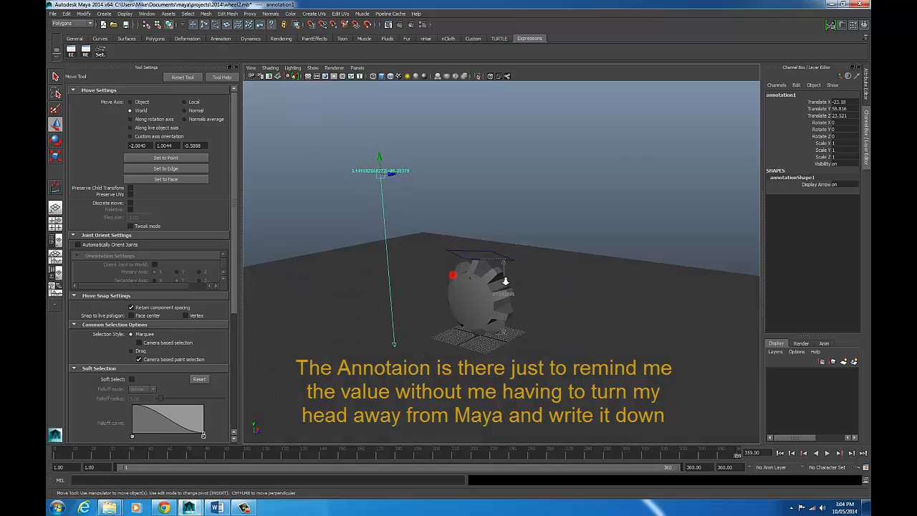
alt+right_drag(469, 277, 505, 276)
Step: Switch to the Animation menu set and open the Set Driven Key window for WheelGeo
click(484, 306)
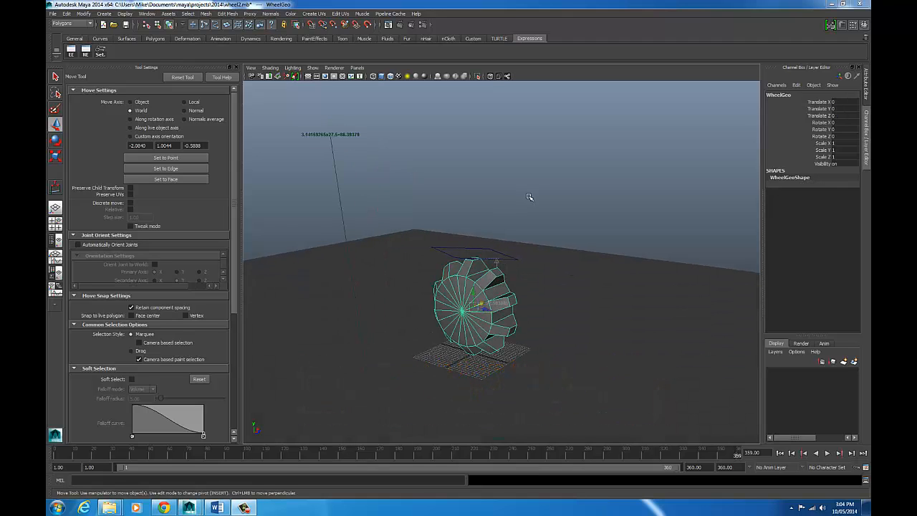
alt+drag(517, 250, 505, 251)
click(72, 23)
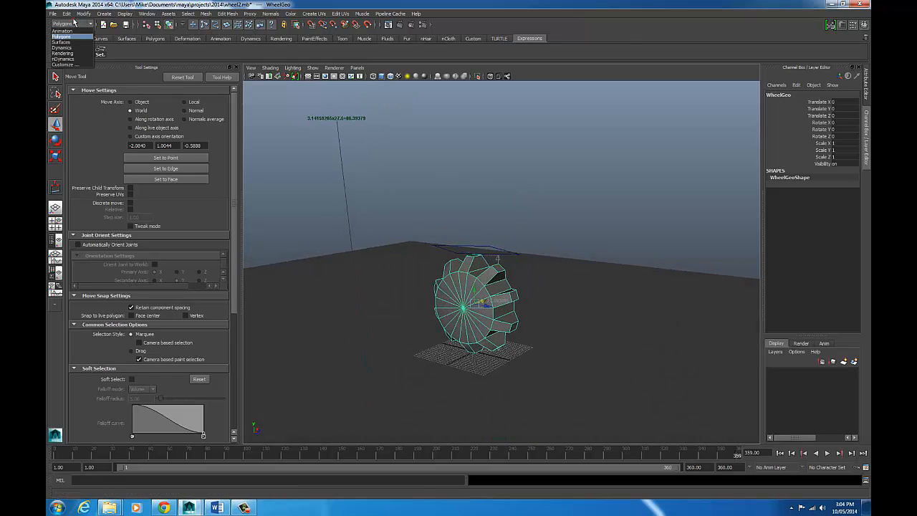
click(65, 33)
click(190, 14)
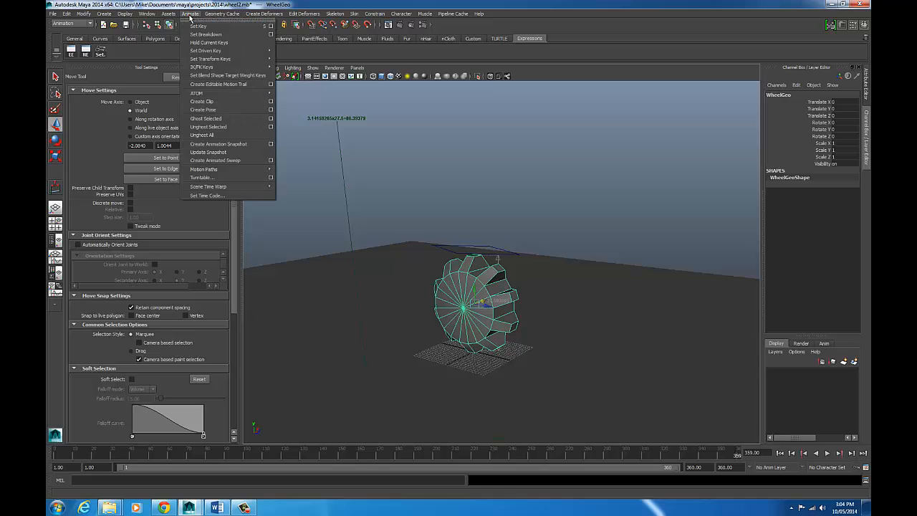
mouse_move(215, 50)
click(291, 56)
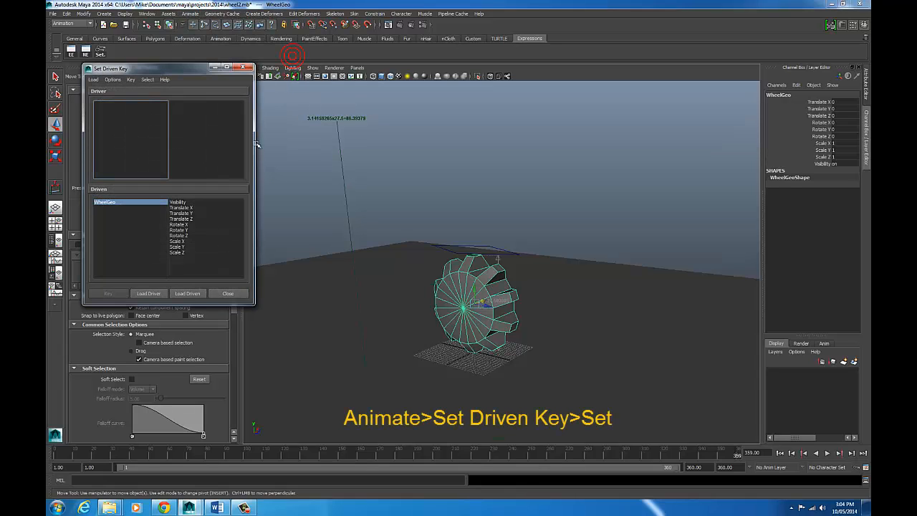
Step: Load WheelCTRL as the driver and WheelGeo as the driven object for Set Driven Key
click(519, 253)
click(149, 293)
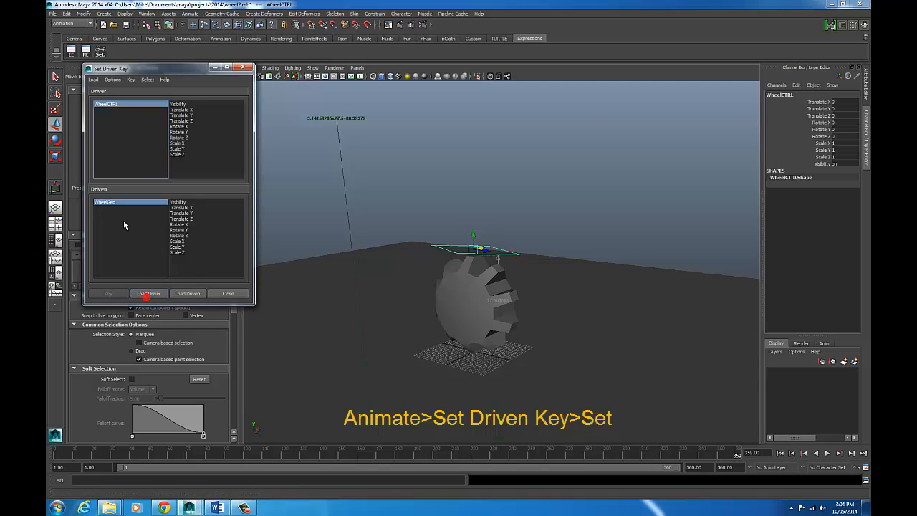
click(494, 310)
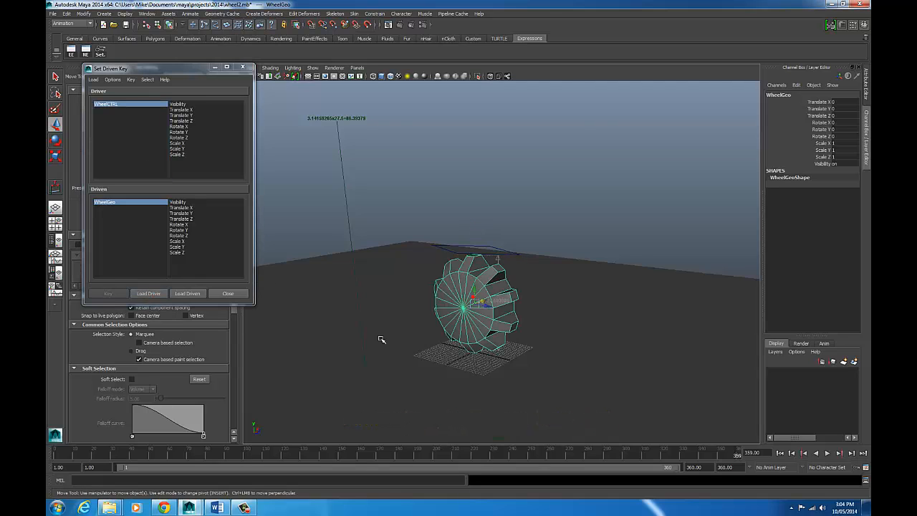
click(187, 293)
drag(159, 66, 246, 104)
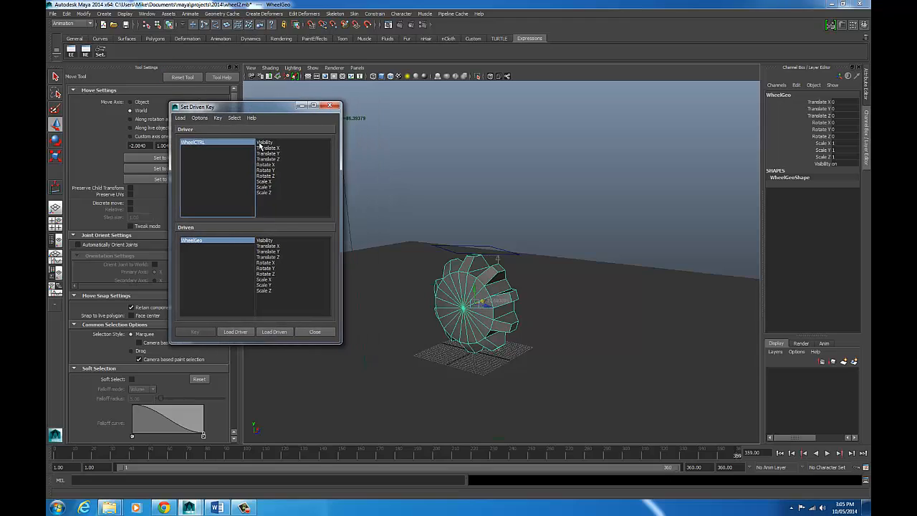
Step: Try moving WheelCTRL about -20.8 units along Z, and undo the move
click(513, 257)
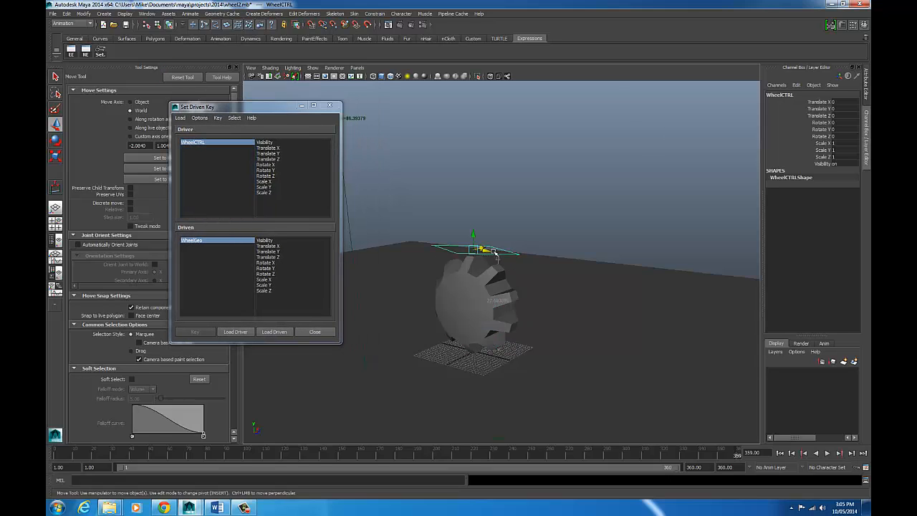
drag(493, 252, 430, 241)
key(ctrl+z)
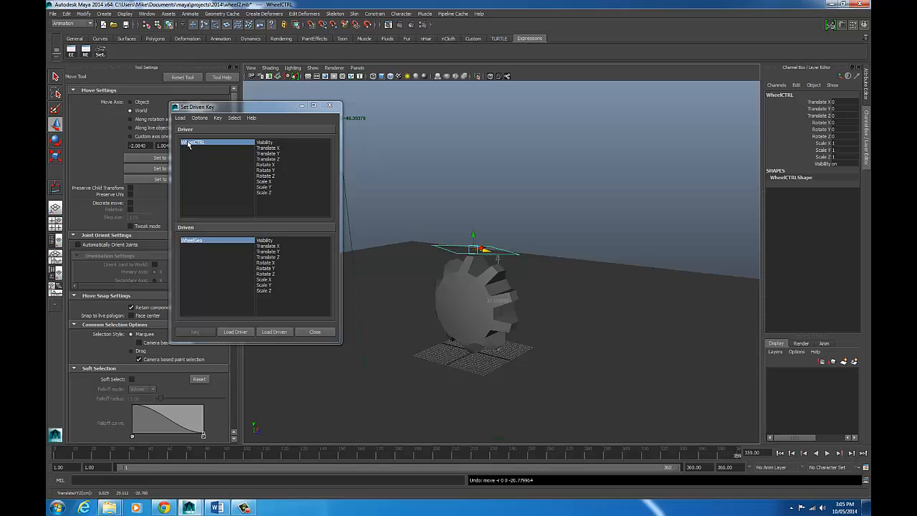
Step: Choose WheelCTRL's Translate Z as the driver attribute for Set Driven Key
click(276, 159)
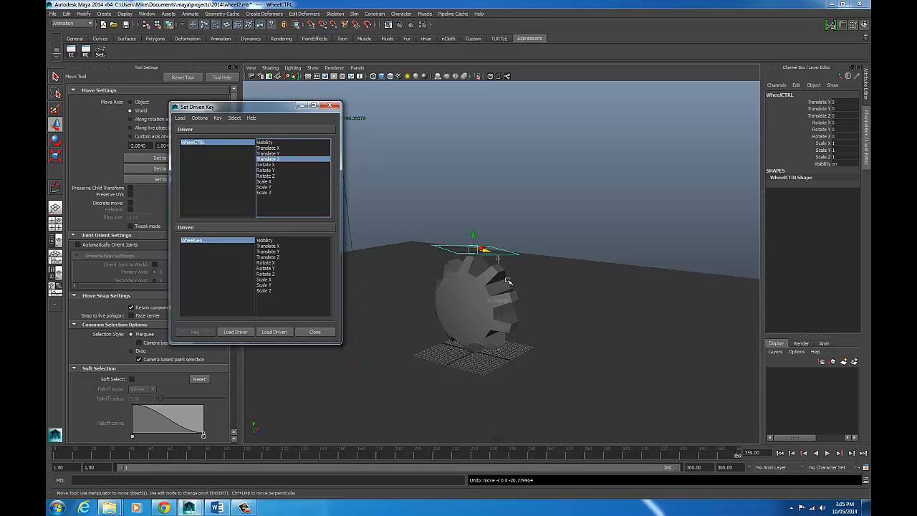
Step: Try rotating WheelGeo about its X axis, and undo the rotation
click(477, 295)
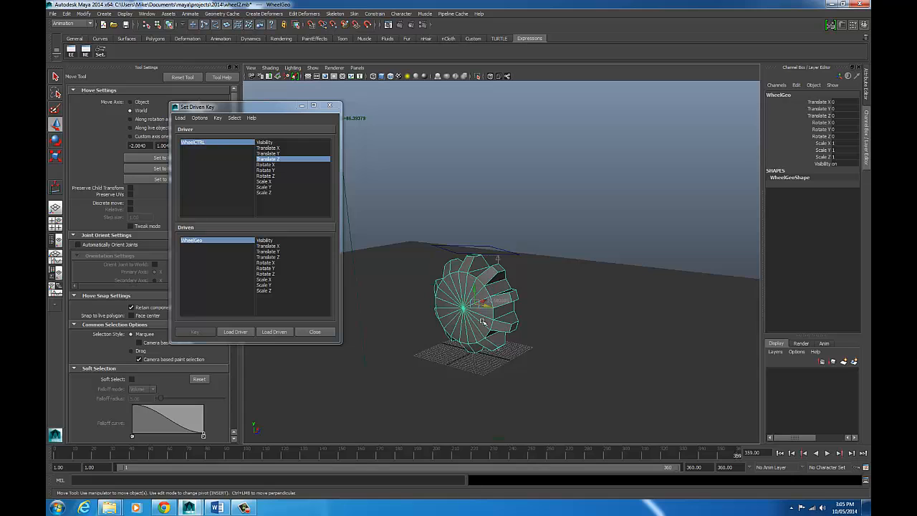
key(e)
mouse_move(488, 295)
mouse_down()
mouse_move(482, 304)
mouse_move(486, 298)
mouse_up()
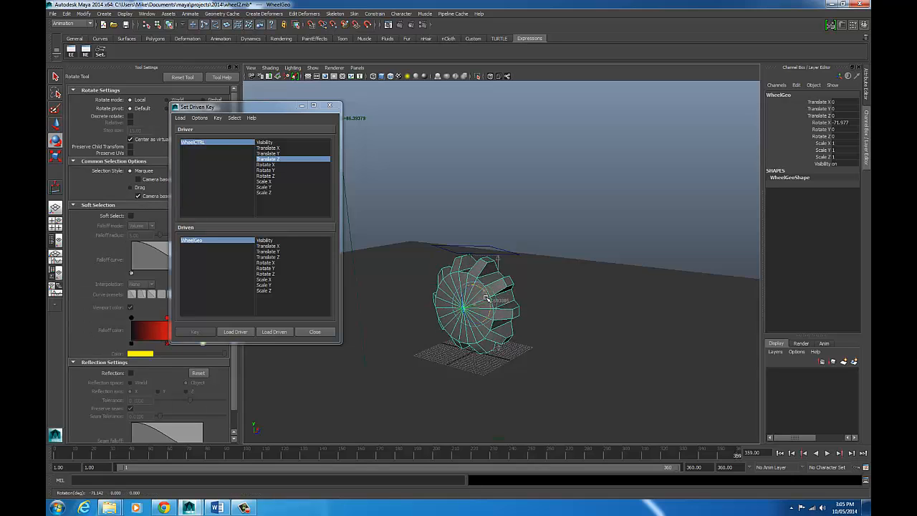
key(ctrl+z)
key(ctrl+z)
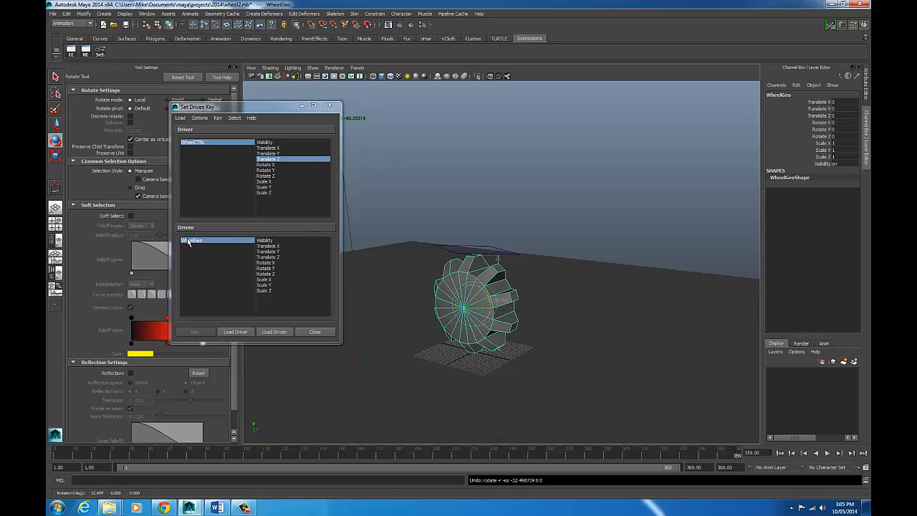
Step: Choose WheelGeo's Rotate X as the driven attribute and set a driven key with Translate Z and Rotate X both at 0
click(272, 263)
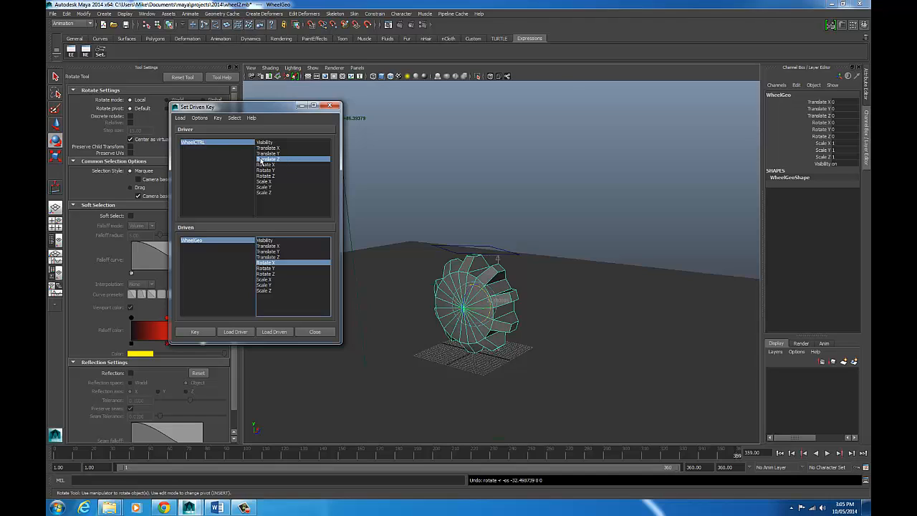
click(205, 333)
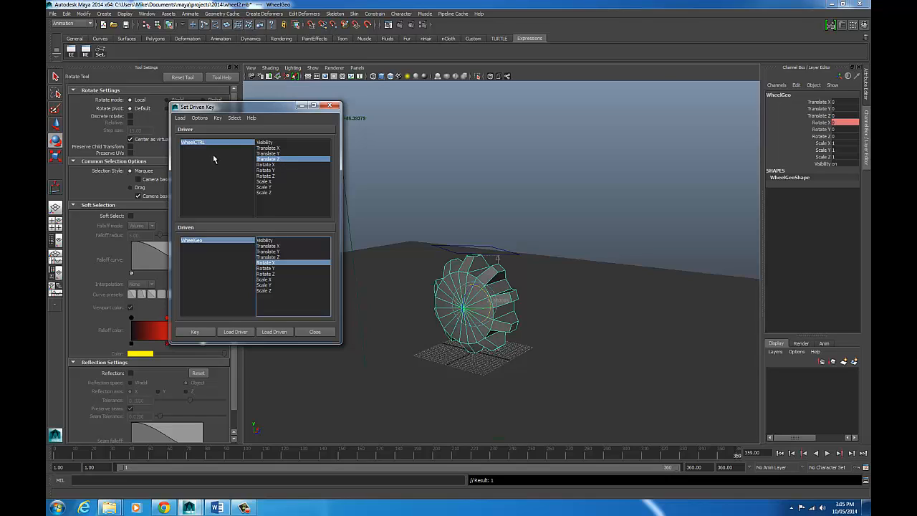
Step: Select the WheelCTRL curve and set its Translate Z to the wheel's circumference, 86.393
click(516, 254)
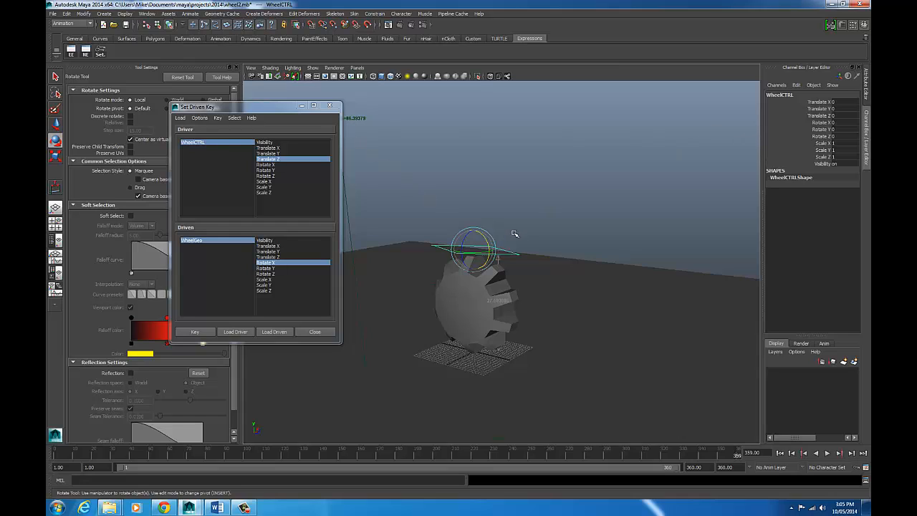
double_click(841, 115)
key(Return)
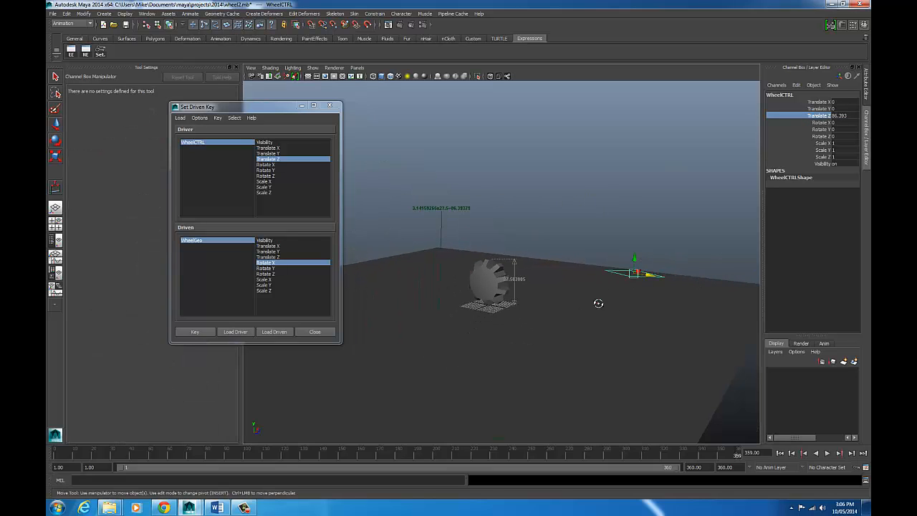
Step: Select WheelGeo and set its Rotate X to 360 for one full turn
alt+drag(599, 303, 511, 289)
click(378, 262)
alt+drag(644, 283, 617, 263)
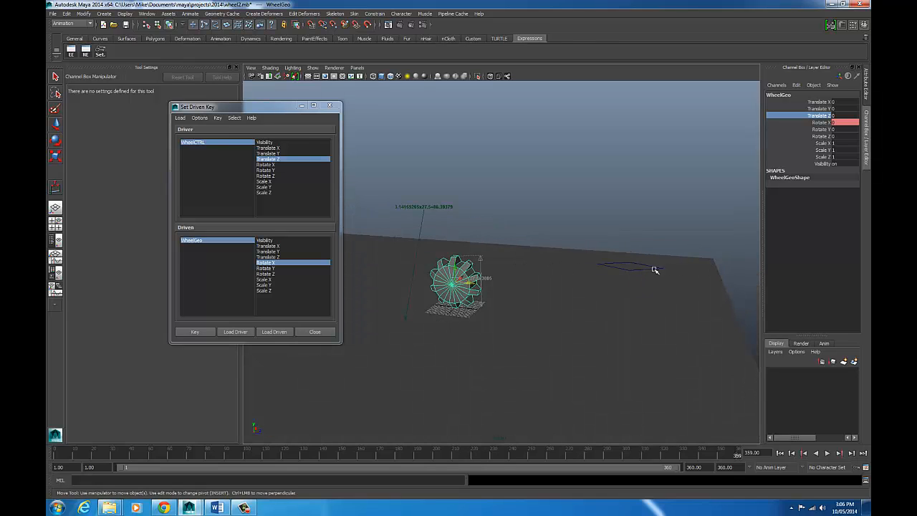
key(e)
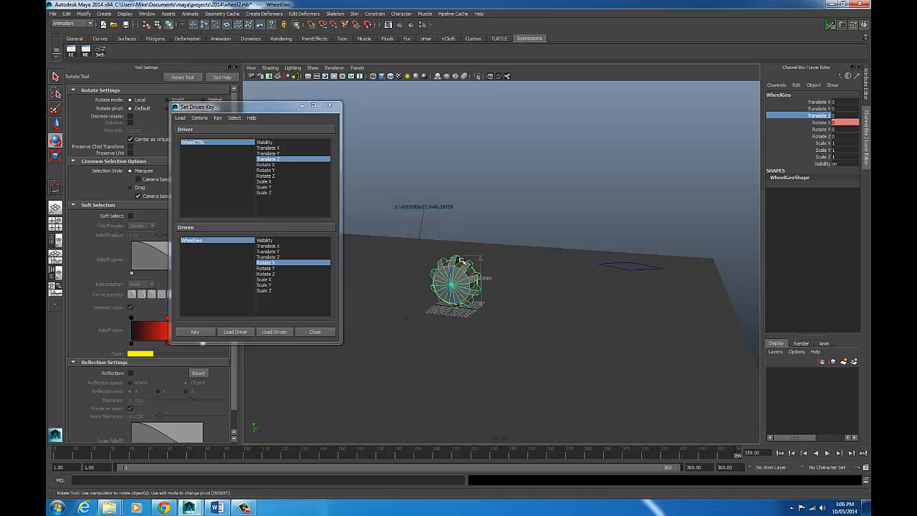
drag(470, 287, 478, 284)
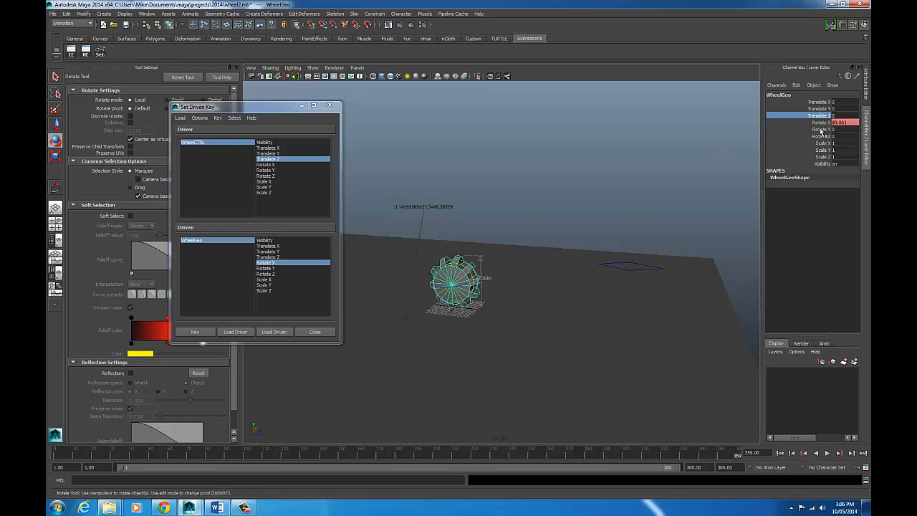
double_click(848, 124)
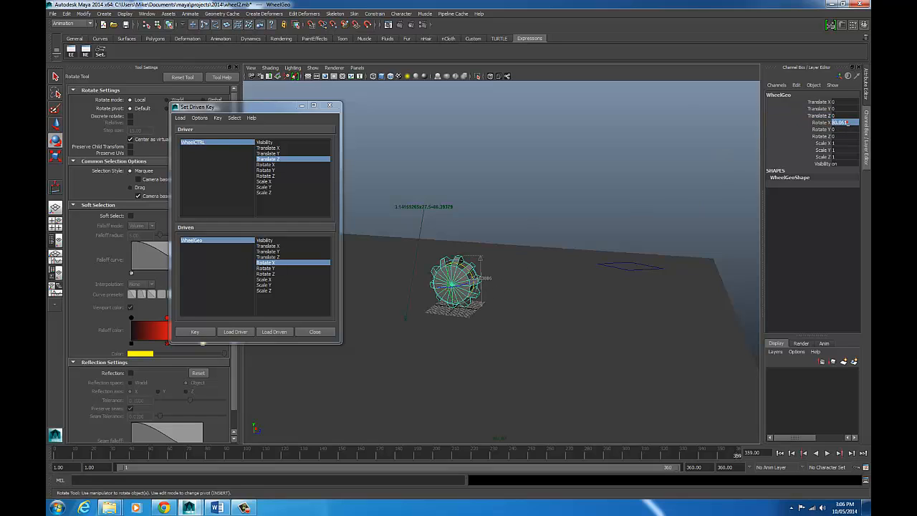
text(360)
key(Return)
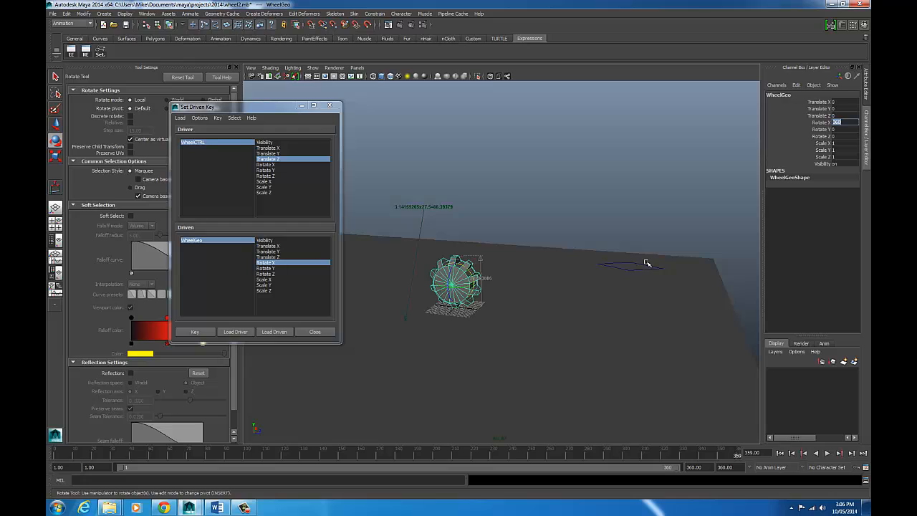
Step: Set the second driven key for the full wheel turn and close the Set Driven Key window
click(194, 331)
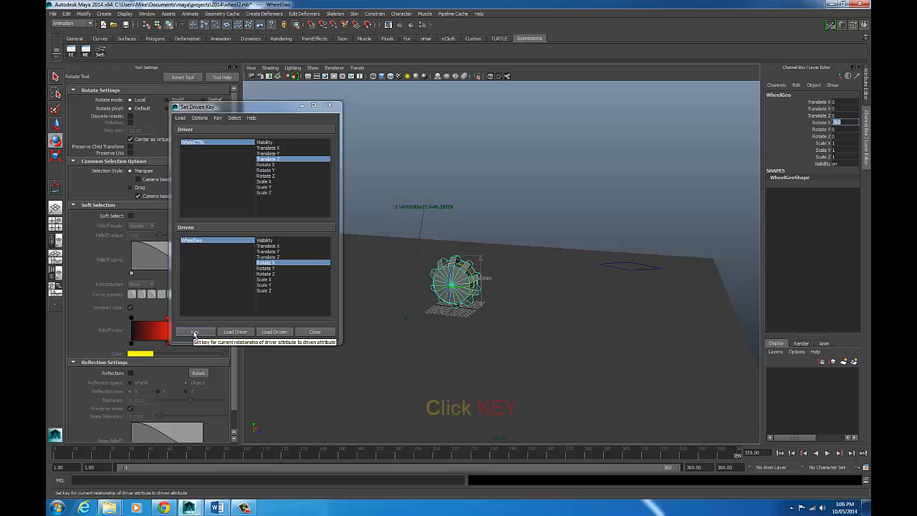
click(193, 332)
click(312, 331)
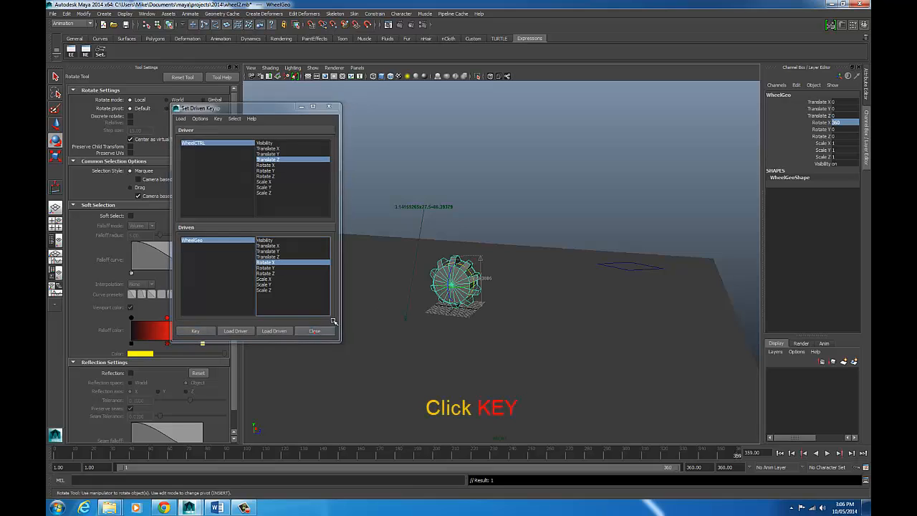
Step: Select the WheelCTRL curve and set its Translate Z to 0
alt+drag(429, 337, 590, 307)
click(605, 308)
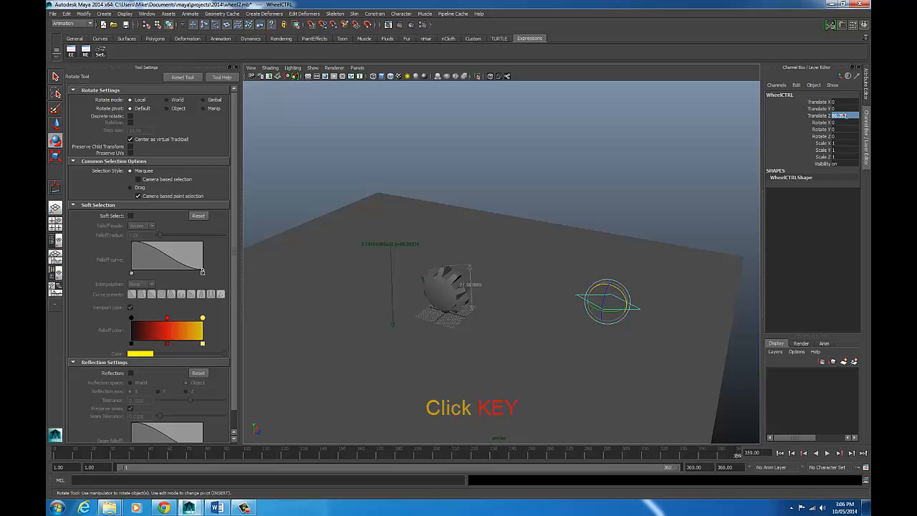
click(841, 115)
text(0)
key(Return)
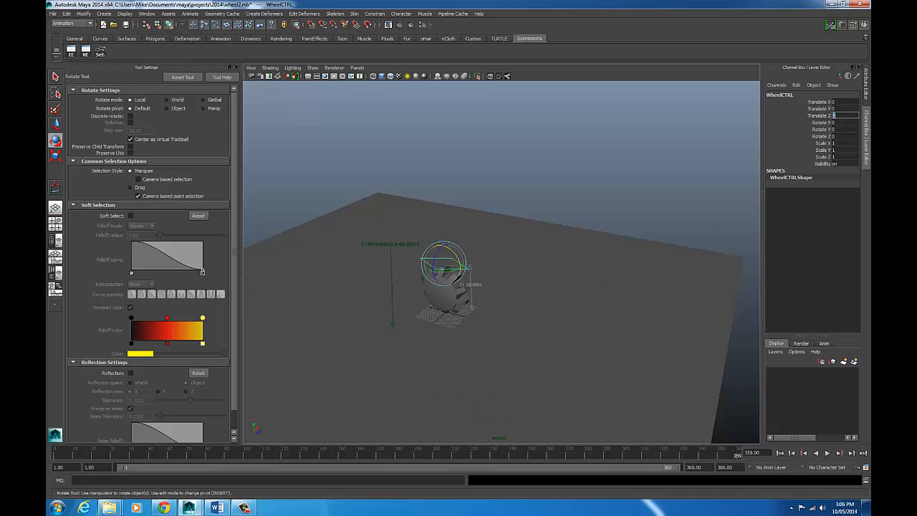
Step: Select WheelGeo and WheelCTRL in that order, and parent the wheel under the control curve
alt+drag(419, 294, 491, 257)
alt+right_drag(493, 257, 589, 258)
alt+drag(485, 268, 439, 307)
key(w)
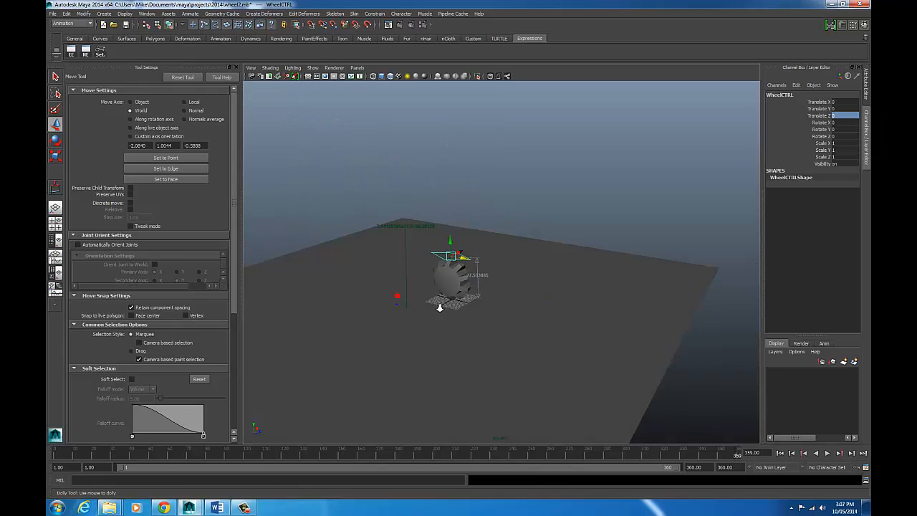
alt+right_drag(397, 305, 477, 310)
alt+drag(479, 311, 474, 319)
click(430, 278)
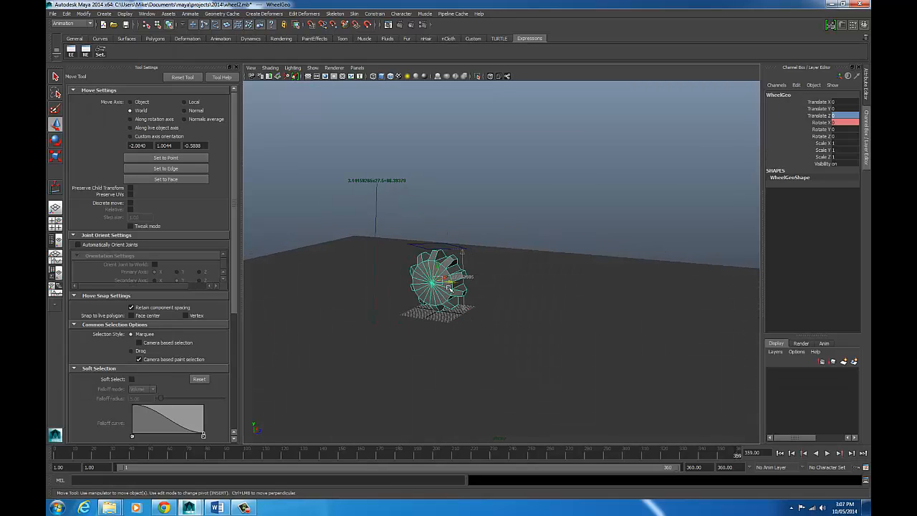
click(415, 245)
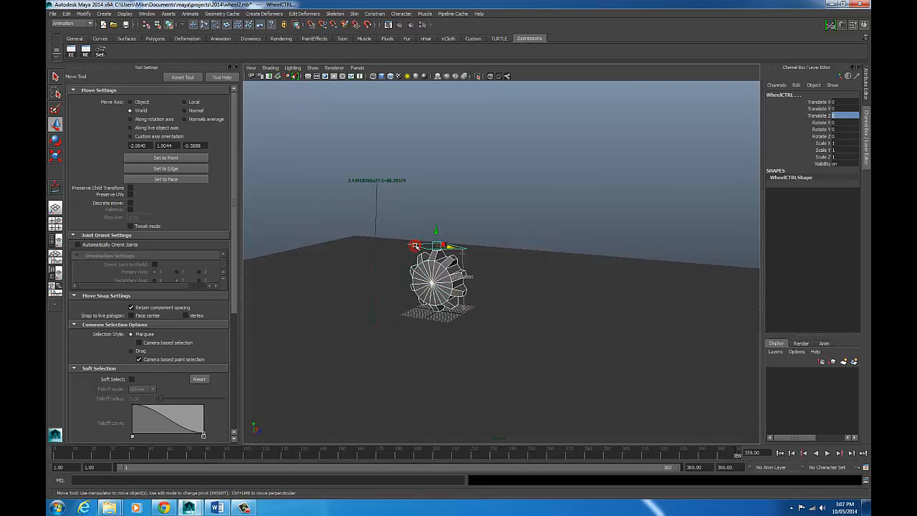
click(434, 278)
shift+click(415, 244)
key(p)
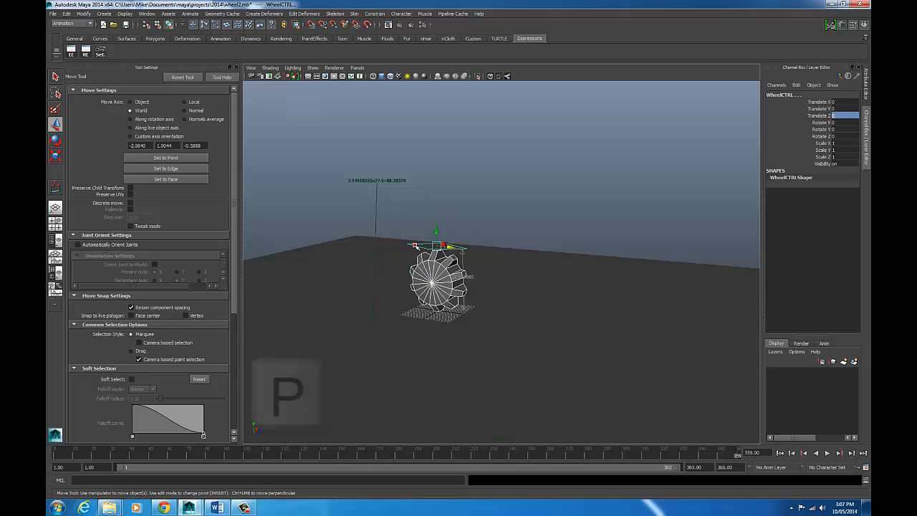
Step: Test the rig by moving WheelCTRL along Z, and return the control to Translate Z 0
alt+drag(415, 245, 413, 301)
click(420, 259)
scroll(459, 283, up, 2)
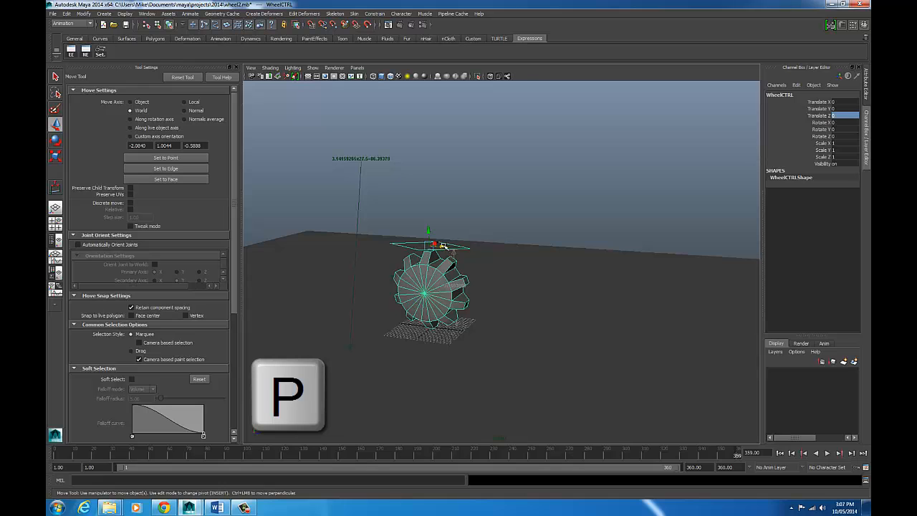
middle_drag(460, 283, 728, 287)
scroll(728, 287, down, 3)
middle_drag(628, 265, 660, 293)
text(0)
key(Return)
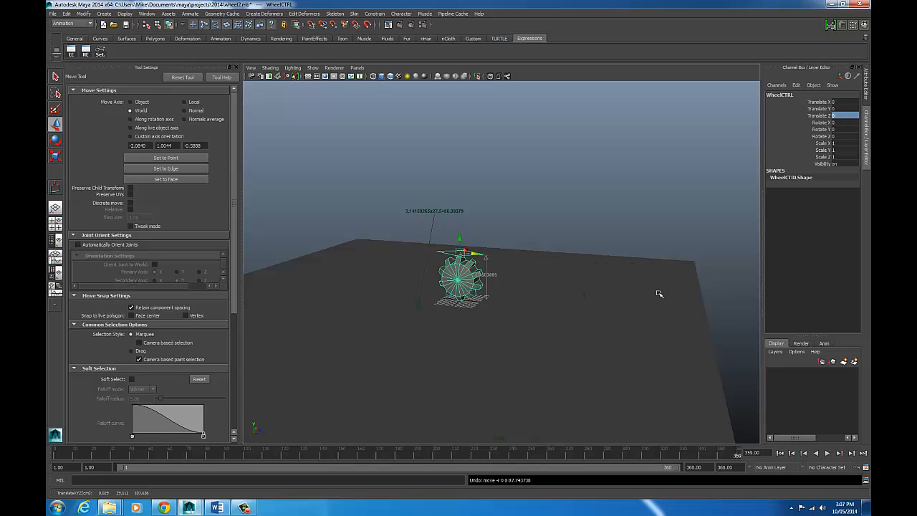
Step: Select WheelGeo and open the Graph Editor for its driven rotation curve
alt+drag(501, 331, 471, 234)
click(471, 231)
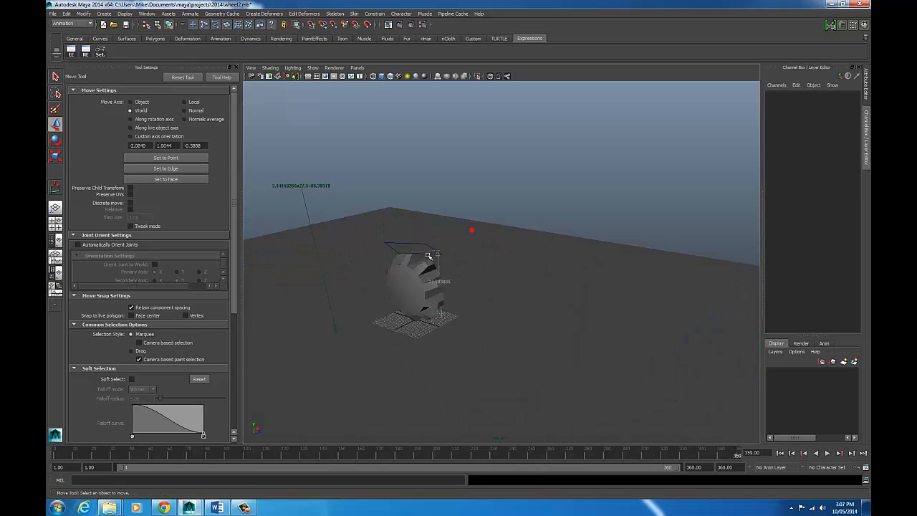
click(427, 272)
click(414, 288)
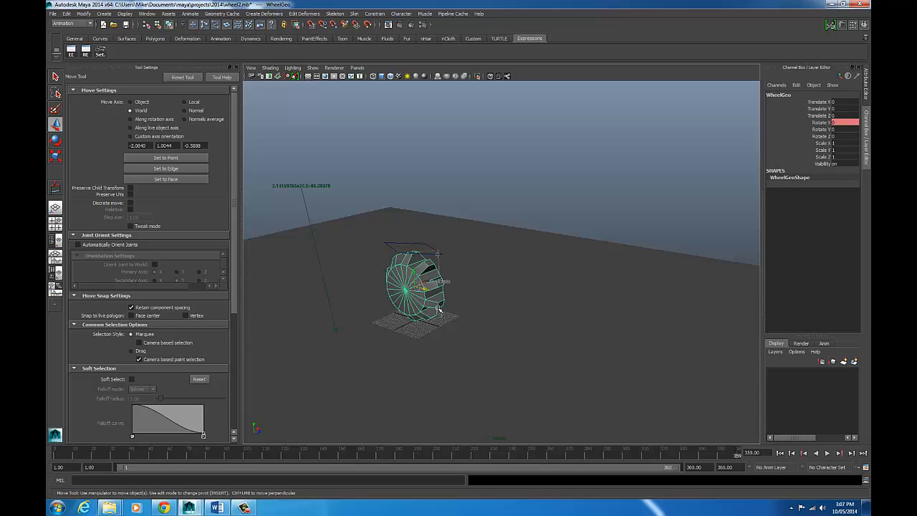
alt+drag(439, 309, 442, 314)
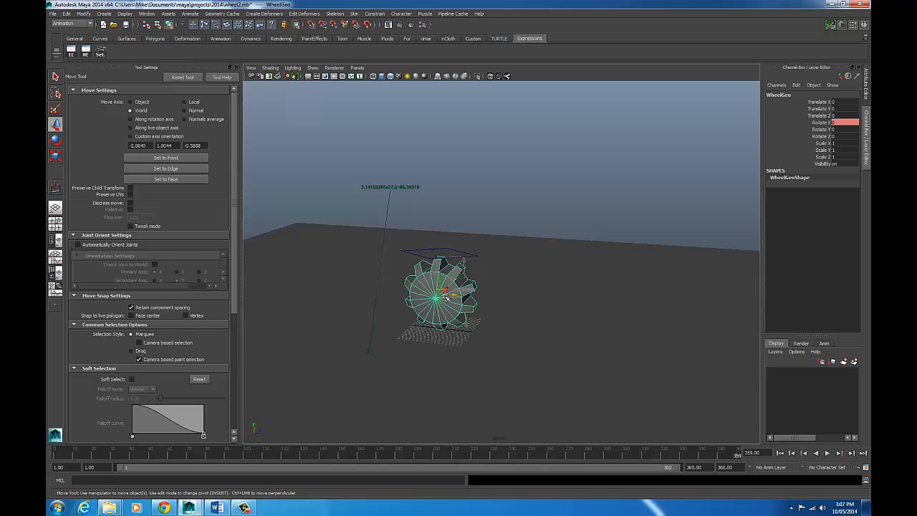
click(143, 14)
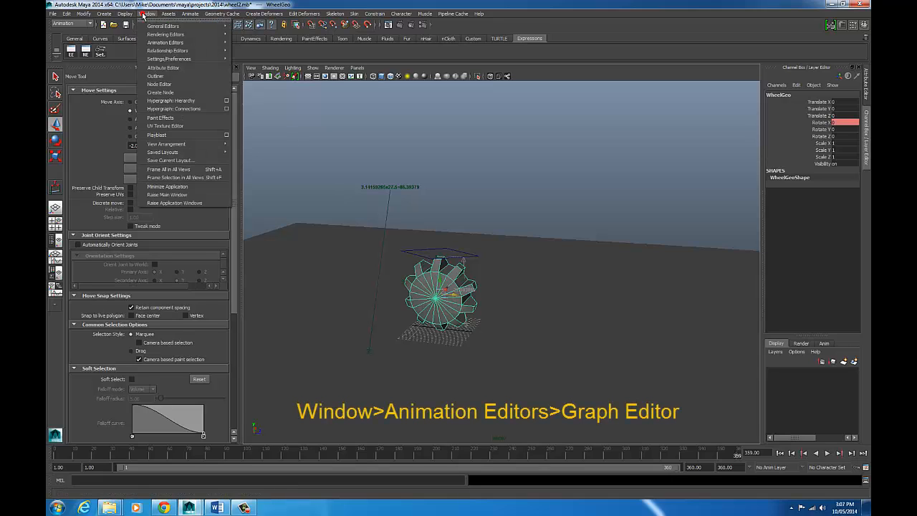
mouse_move(167, 42)
click(258, 47)
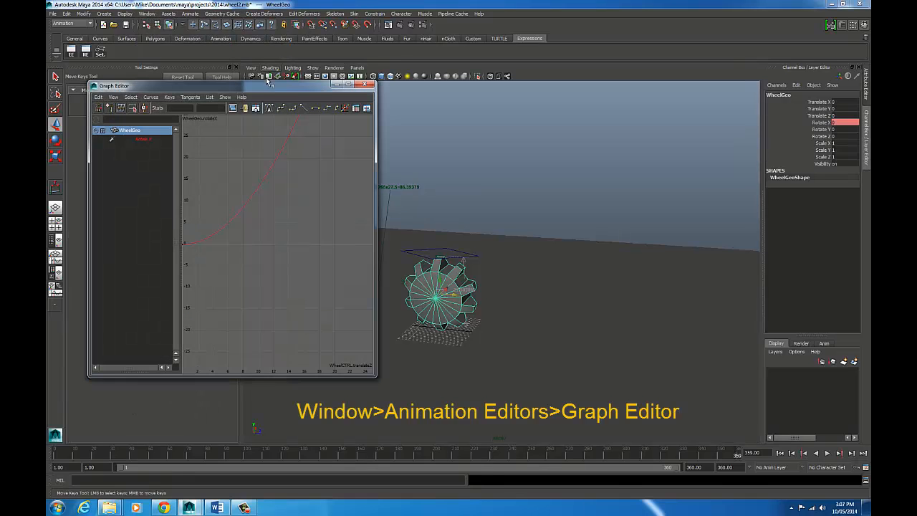
Step: Frame the Rotate X curve, select both of its keys, and set its pre-infinity and post-infinity to Cycle
scroll(299, 175, down, 8)
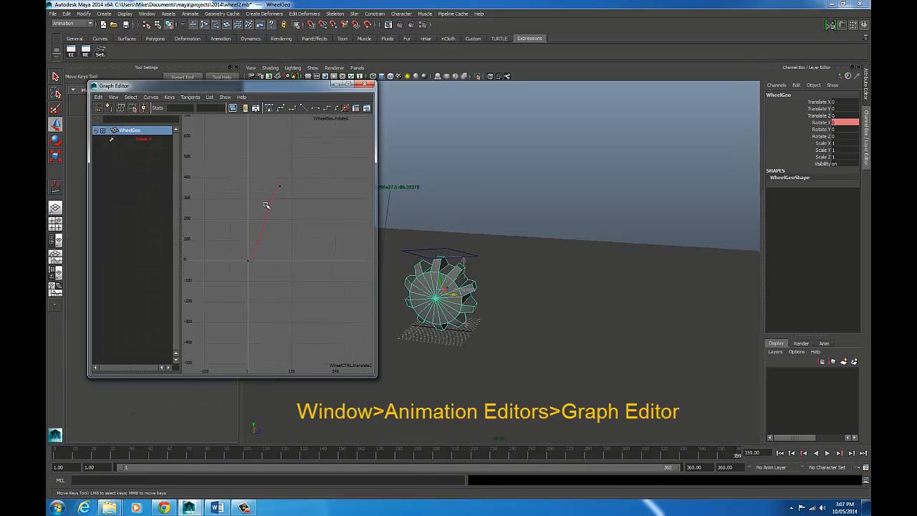
key(f)
drag(198, 126, 338, 316)
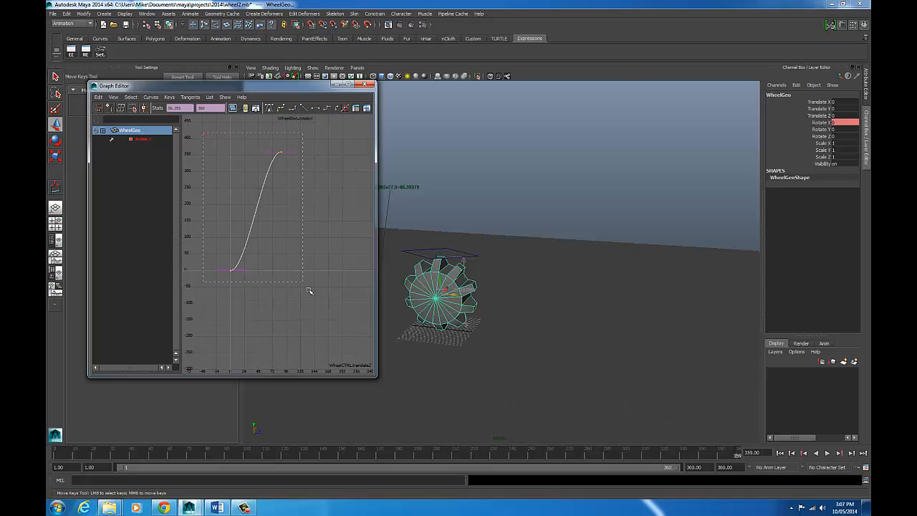
click(150, 97)
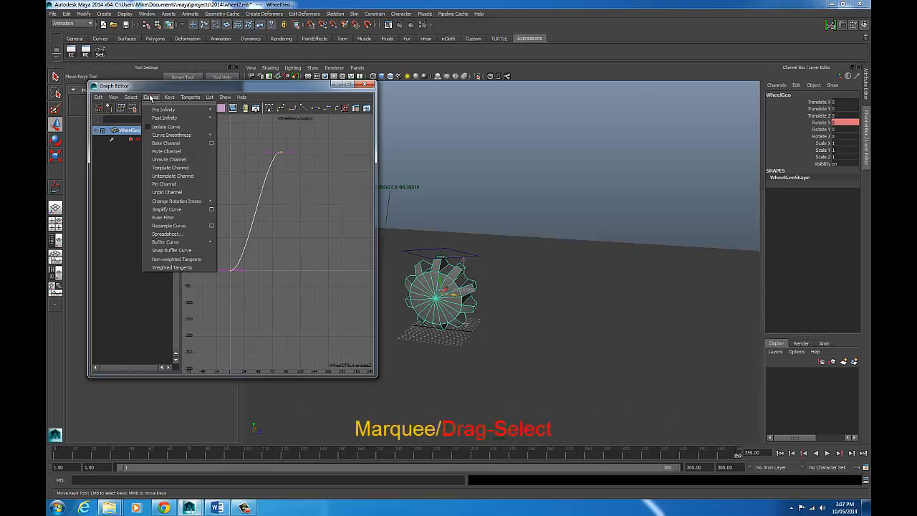
mouse_move(179, 109)
click(232, 112)
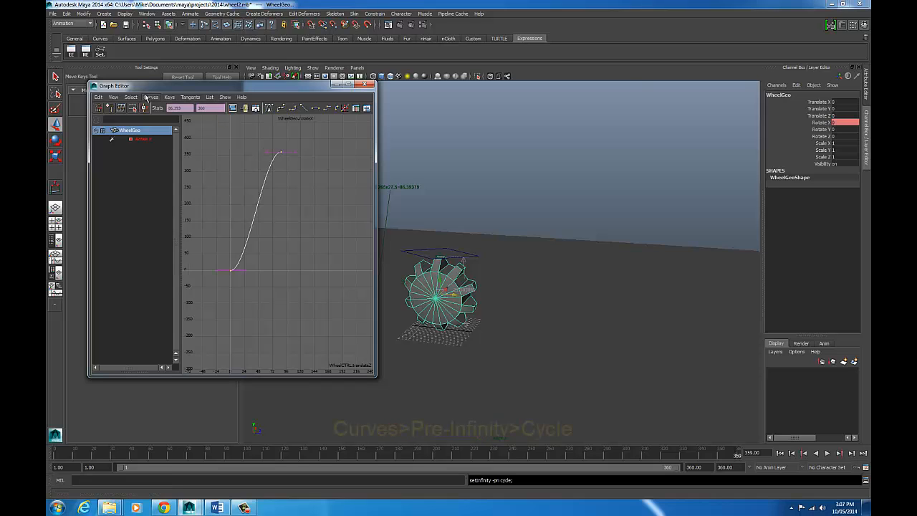
click(151, 98)
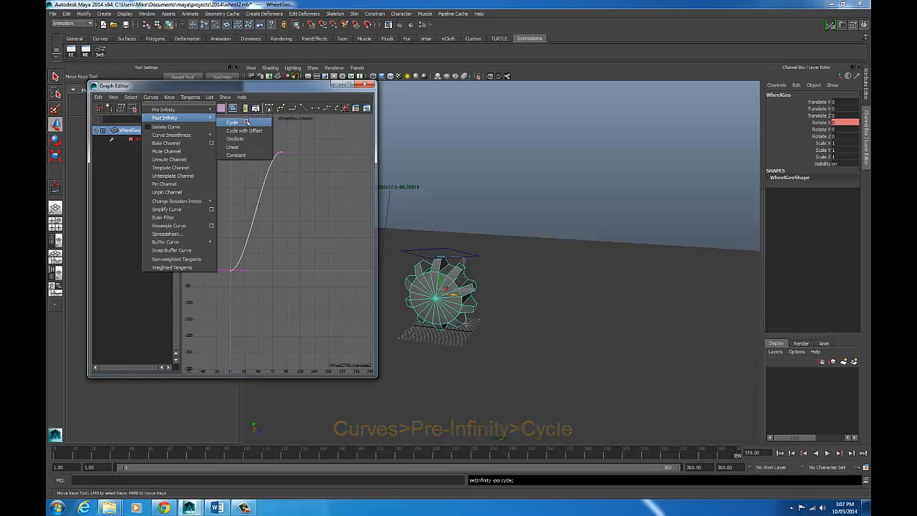
click(230, 122)
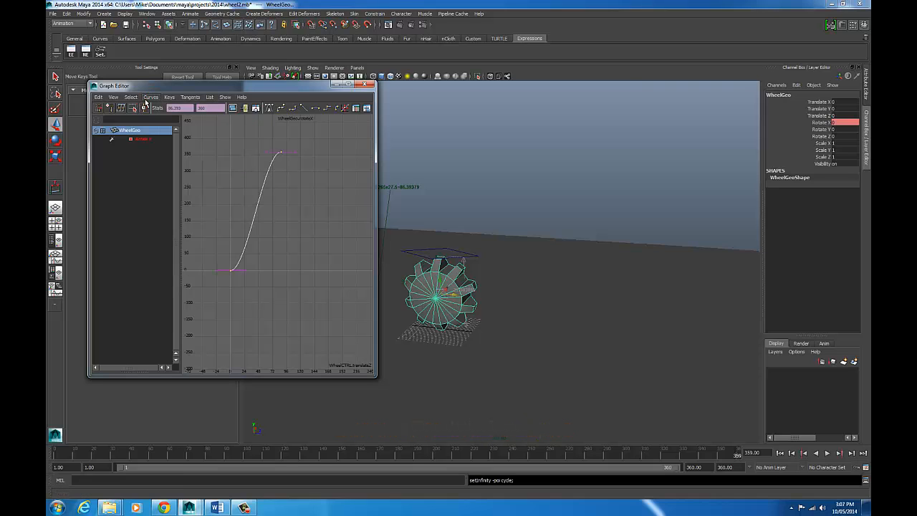
Step: Make the tangents of the selected Rotate X keys linear and close the Graph Editor
click(190, 98)
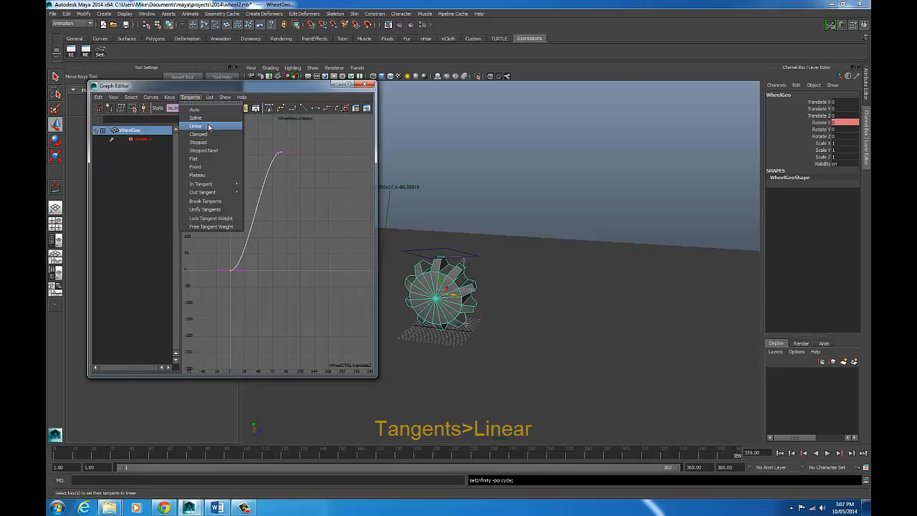
click(207, 125)
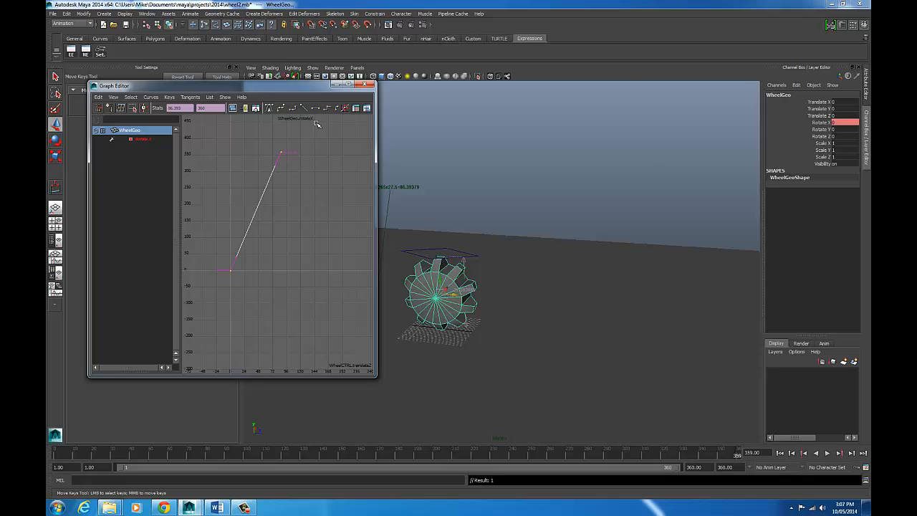
click(370, 84)
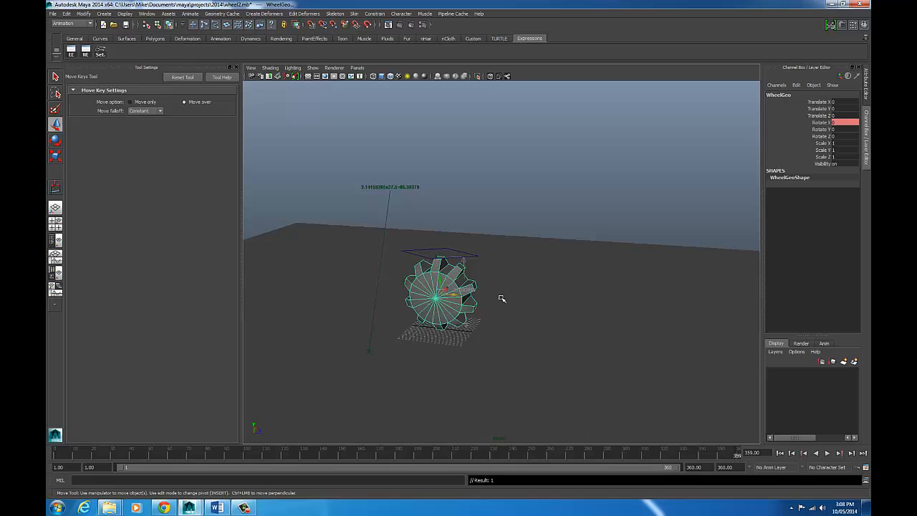
Step: Select WheelCTRL and move it along Z to test the continuous wheel rotation
alt+right_drag(594, 280, 513, 276)
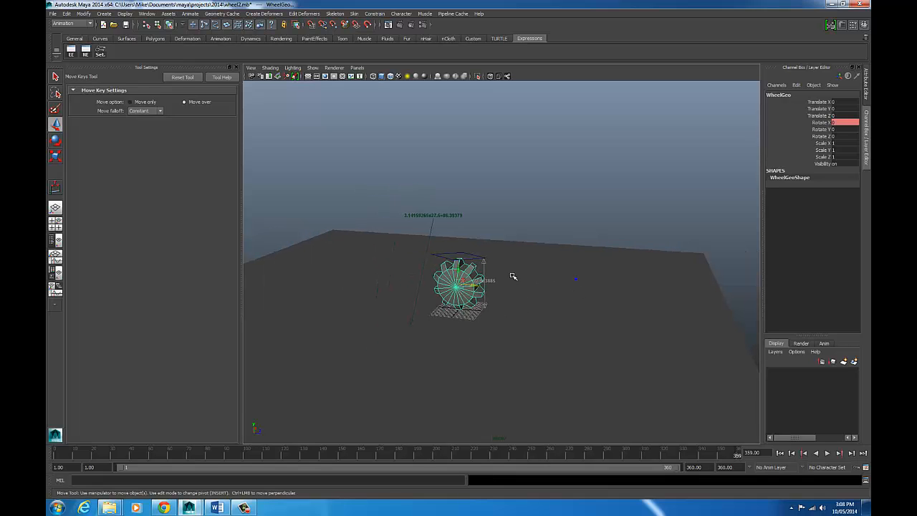
click(457, 252)
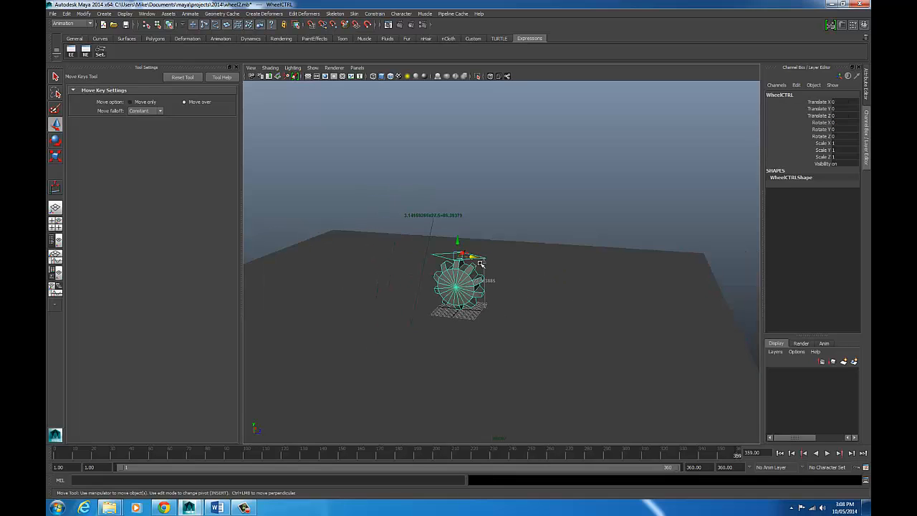
drag(497, 257, 472, 272)
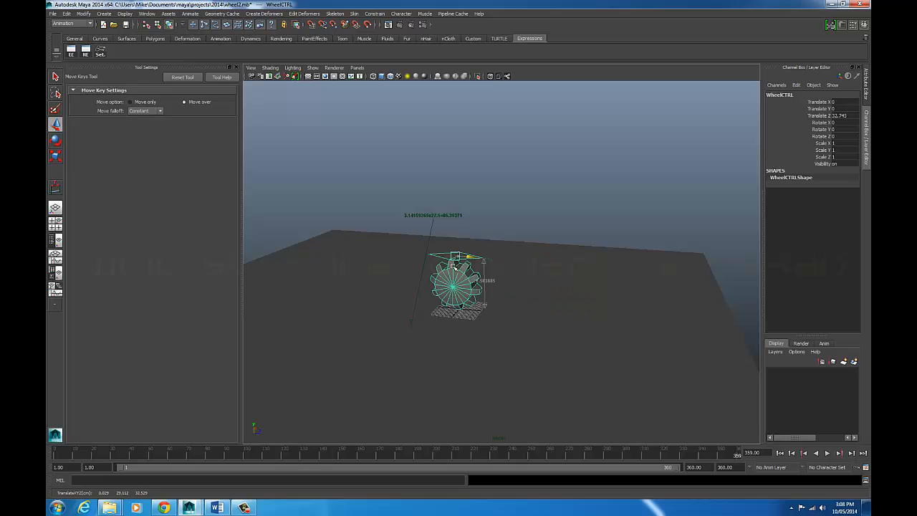